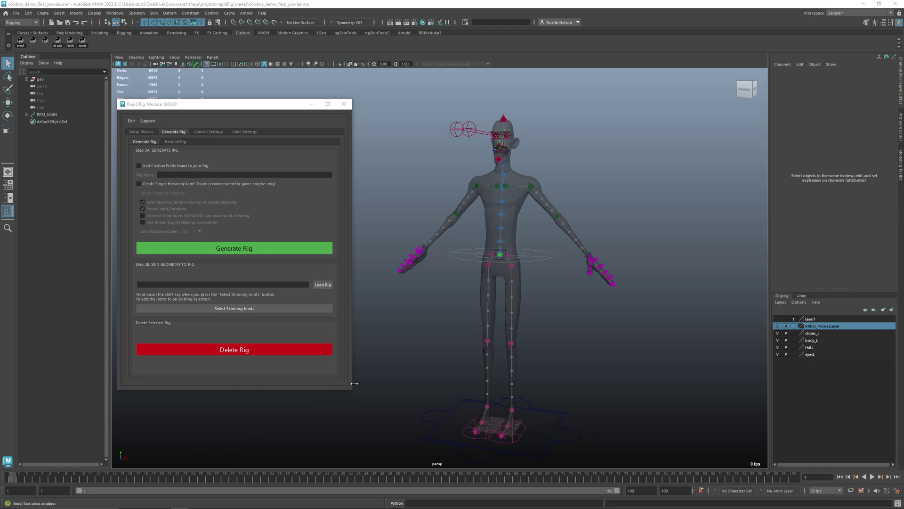
- Examine the proxy placement on the character's body, head, eyes and mouth from several angles
alt+drag(648, 355, 585, 359)
alt+middle_drag(543, 207, 516, 247)
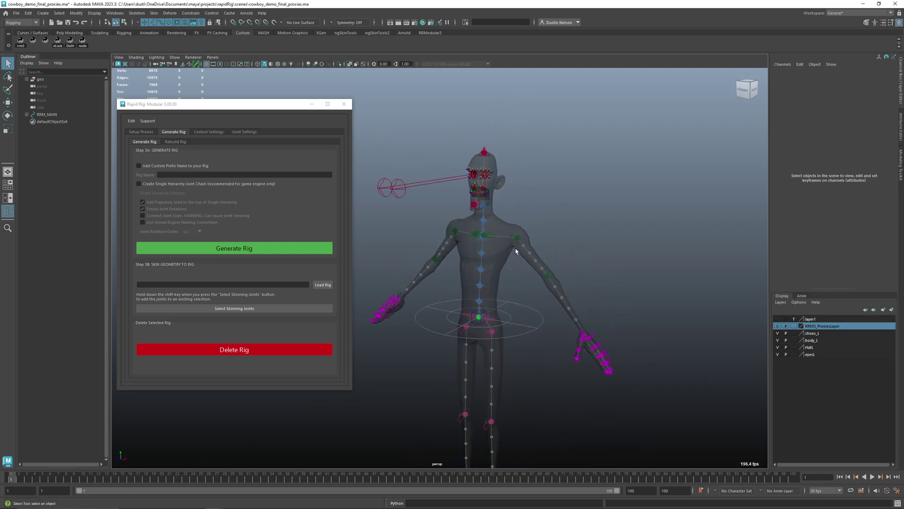
alt+right_drag(395, 212, 517, 264)
alt+middle_drag(476, 167, 467, 280)
alt+right_drag(467, 283, 556, 256)
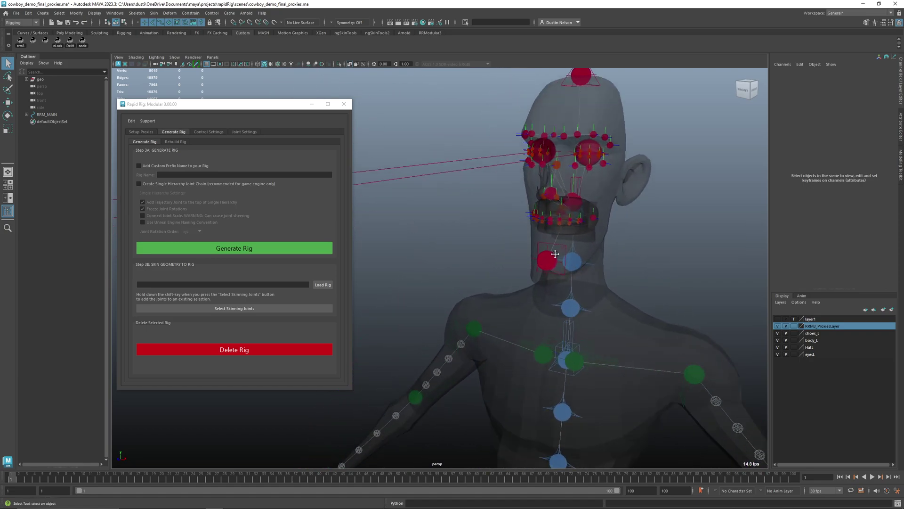
alt+middle_drag(555, 256, 471, 325)
alt+drag(471, 325, 507, 315)
alt+right_drag(502, 296, 546, 264)
alt+middle_drag(546, 259, 569, 291)
scroll(570, 291, down, 3)
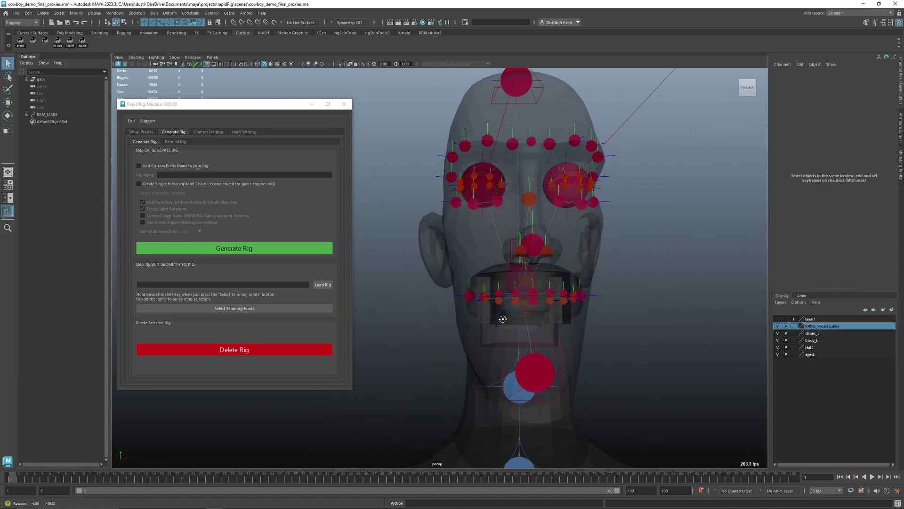
alt+drag(569, 291, 483, 332)
alt+middle_drag(487, 335, 543, 324)
alt+right_drag(537, 322, 408, 298)
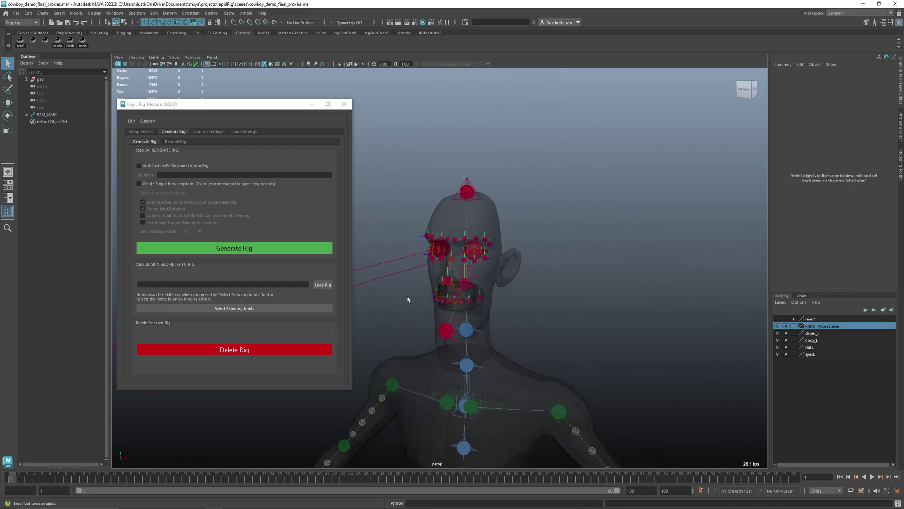
alt+middle_drag(482, 309, 531, 295)
alt+right_drag(531, 295, 486, 291)
alt+middle_drag(486, 291, 523, 262)
alt+drag(523, 262, 526, 267)
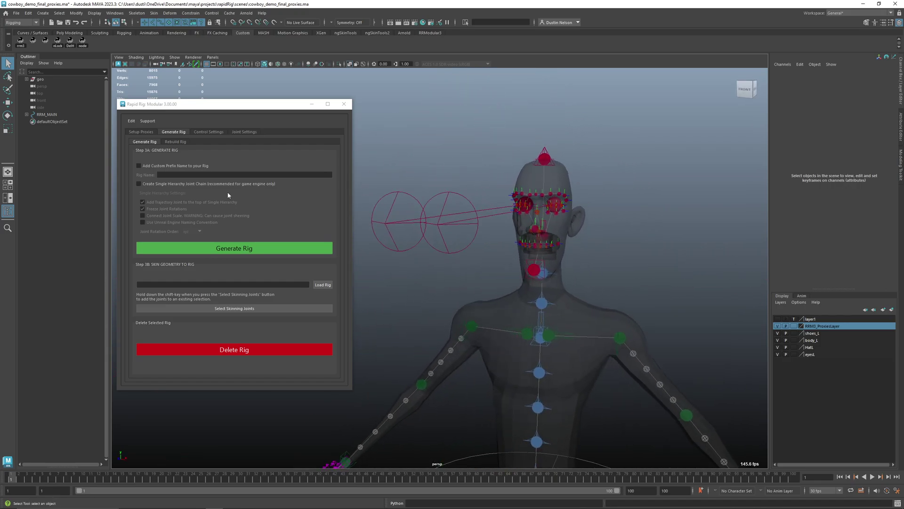
- Enable the single hierarchy joint chain for the rig and leave the custom prefix name off
click(185, 166)
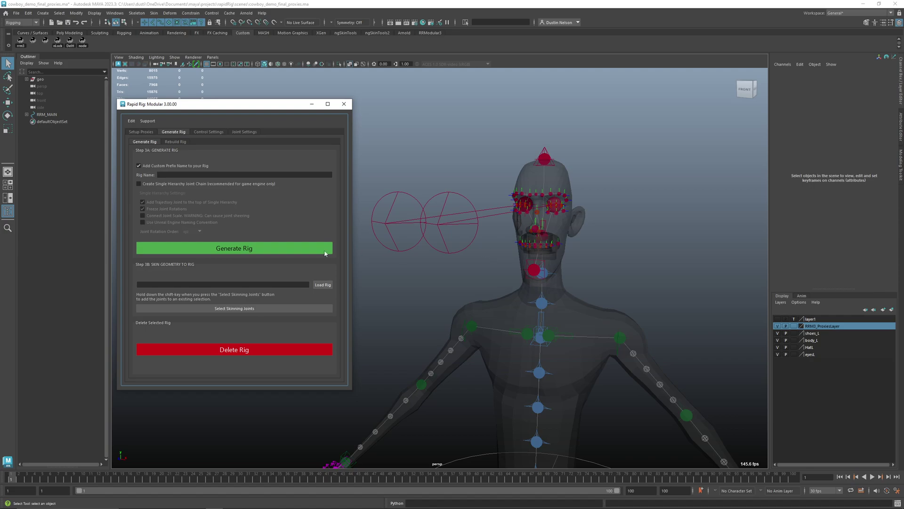
click(166, 167)
click(246, 184)
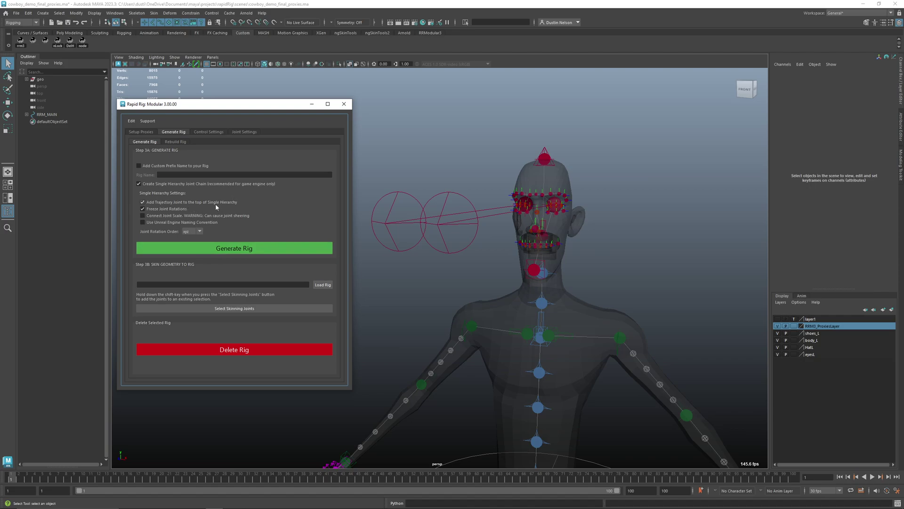
- Use xyz as the joint rotation order and generate the rig
scroll(506, 290, down, 8)
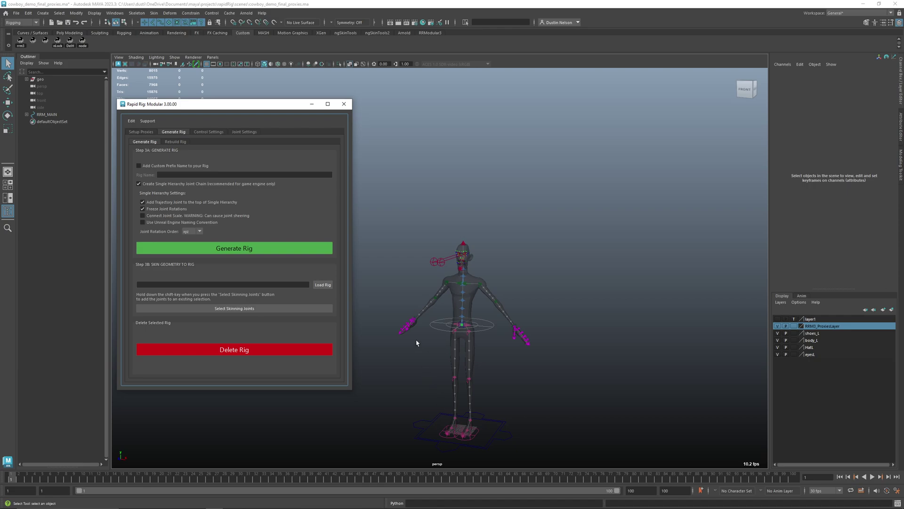
scroll(476, 324, up, 2)
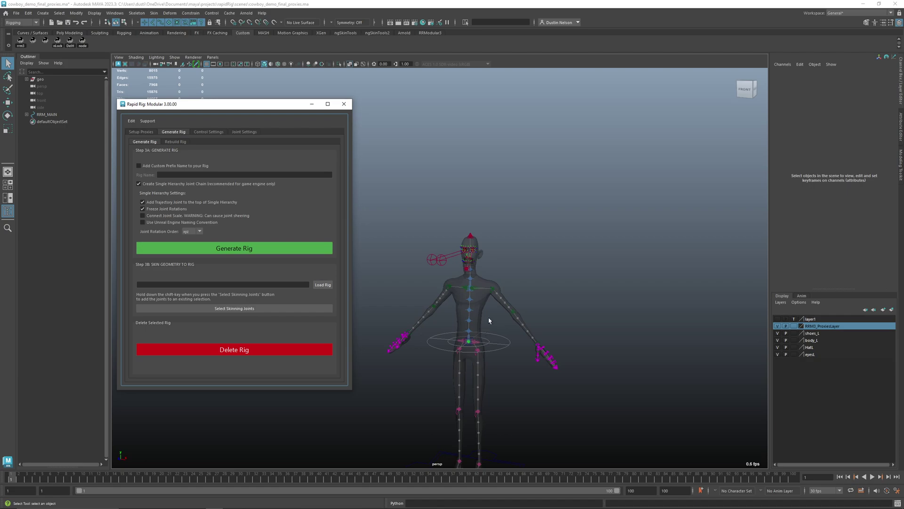
alt+middle_drag(488, 305, 507, 222)
scroll(495, 238, up, 3)
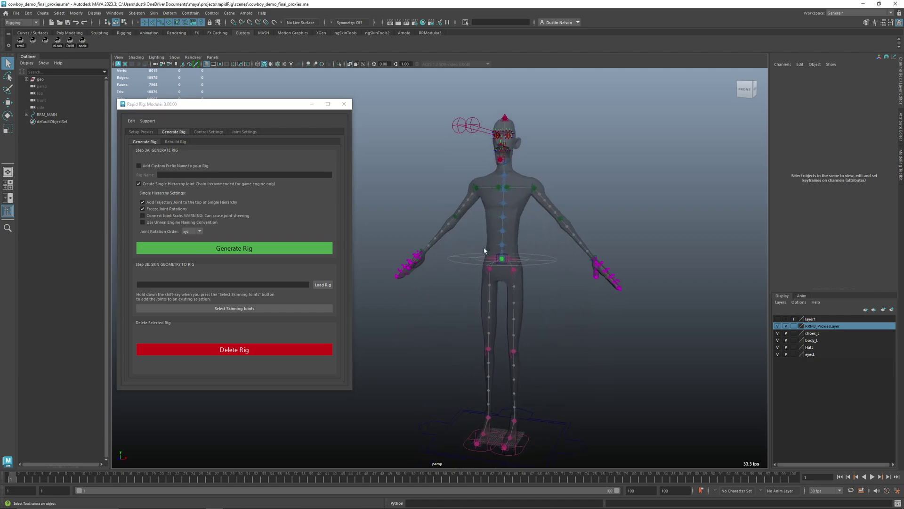
click(193, 216)
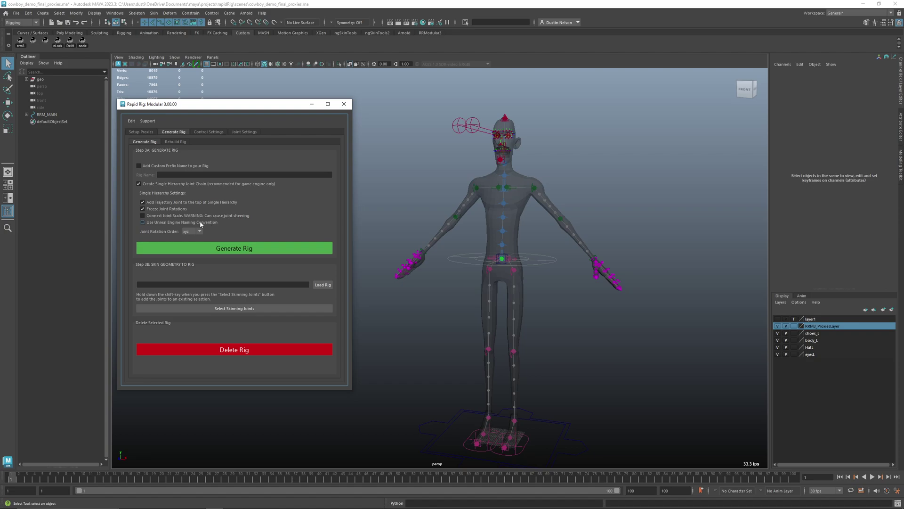
click(198, 232)
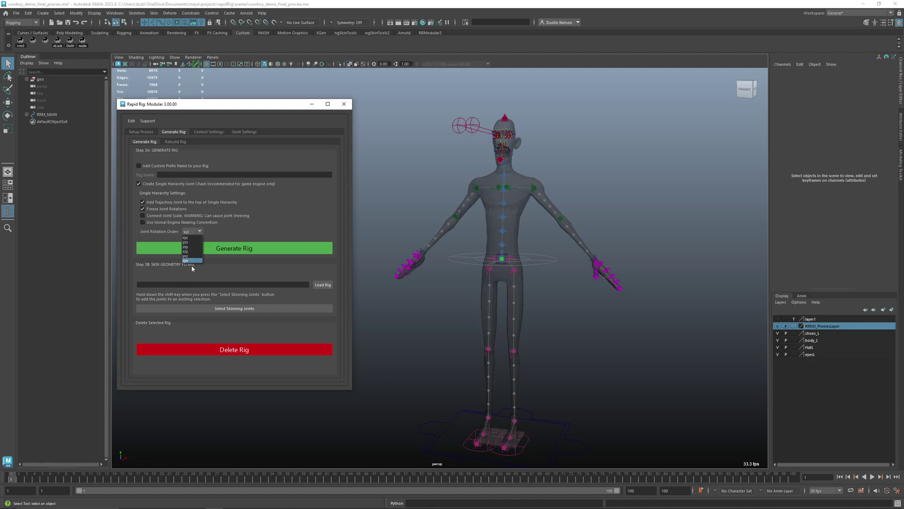
click(188, 237)
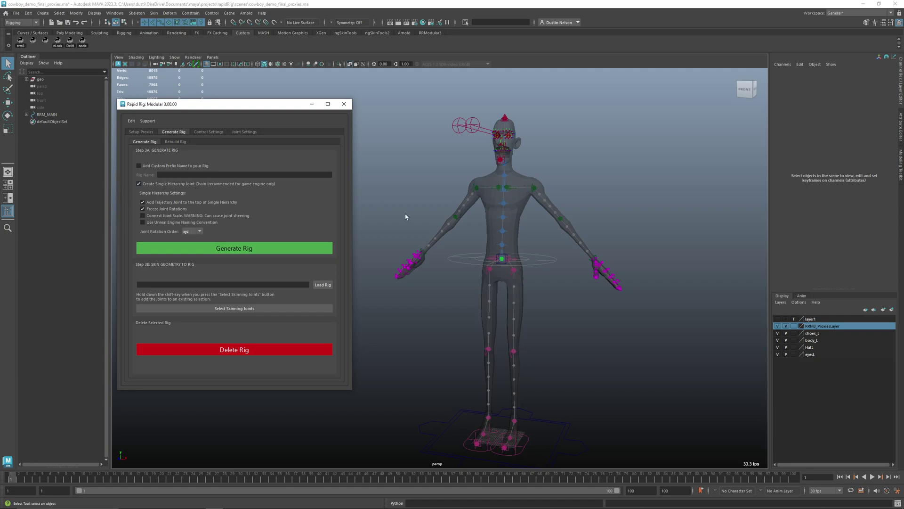
click(248, 253)
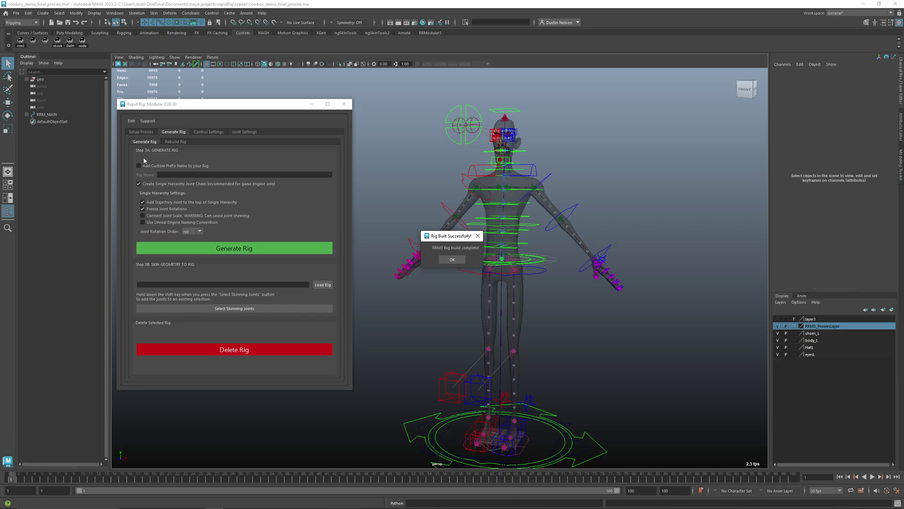
click(453, 260)
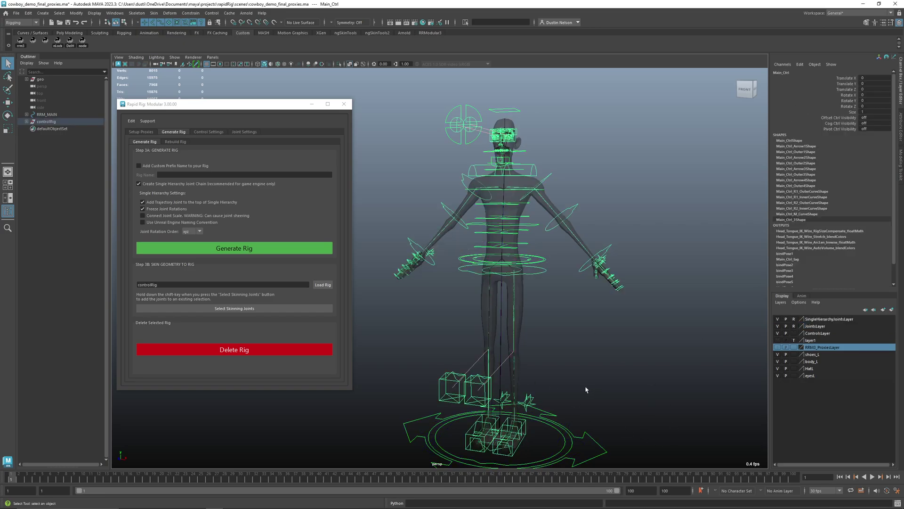
- Try rotating the rig's main control, undo the rotation and clear the selection
alt+middle_drag(531, 398, 553, 343)
alt+right_drag(553, 343, 536, 349)
key(e)
drag(539, 367, 490, 377)
key(ctrl+z)
alt+right_drag(470, 359, 486, 353)
alt+middle_drag(487, 353, 489, 304)
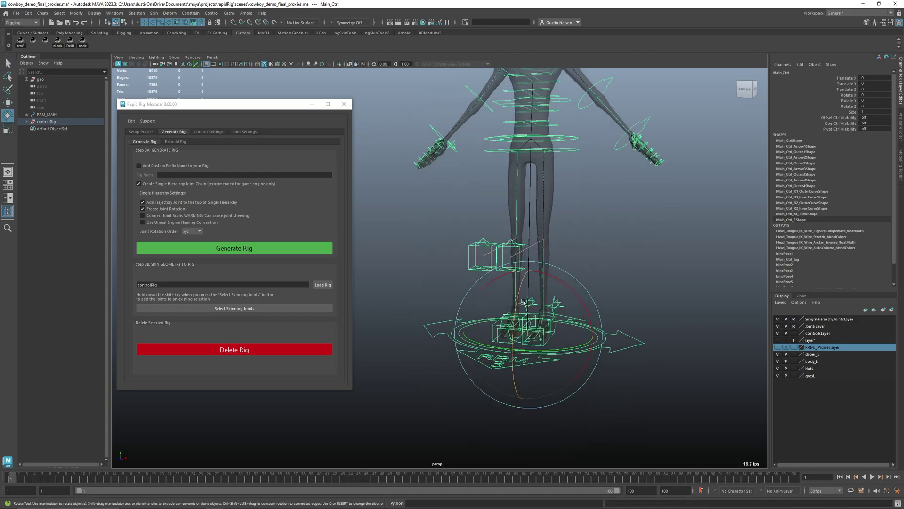
scroll(524, 302, down, 2)
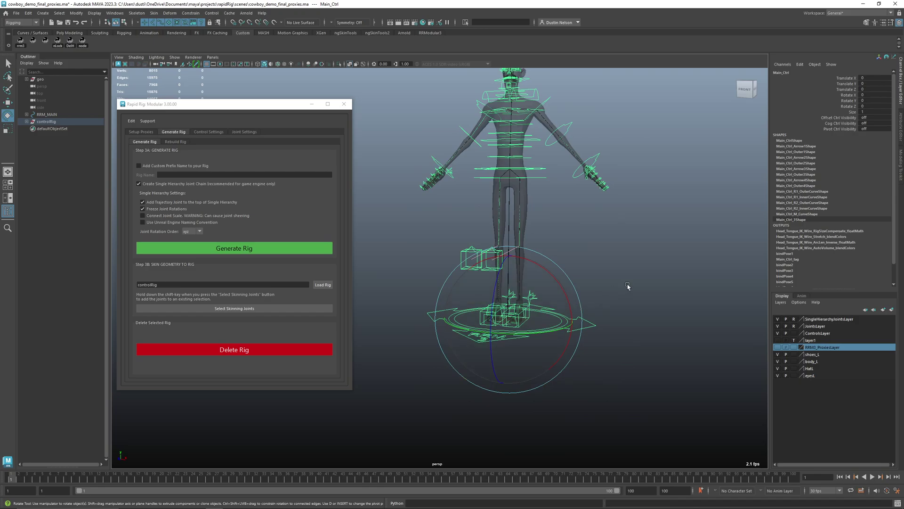
click(604, 291)
alt+middle_drag(589, 295, 598, 352)
alt+right_drag(597, 353, 553, 333)
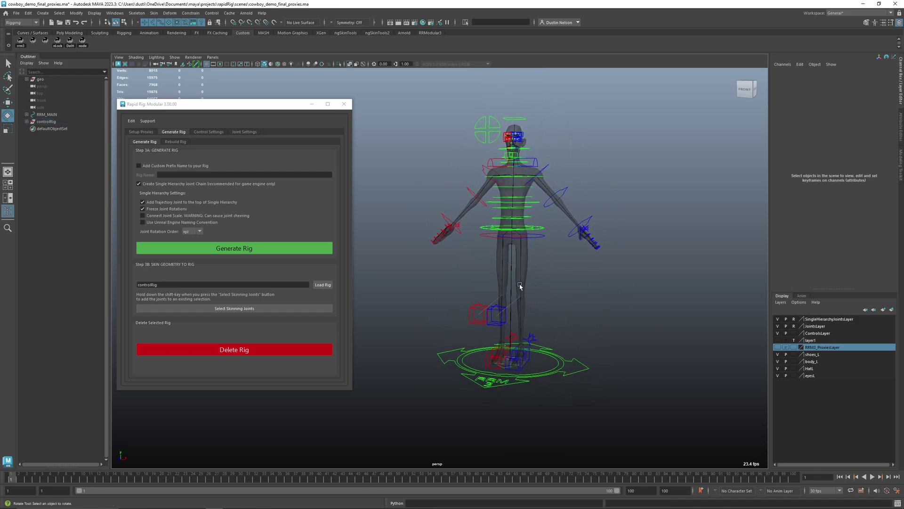
scroll(477, 285, up, 1)
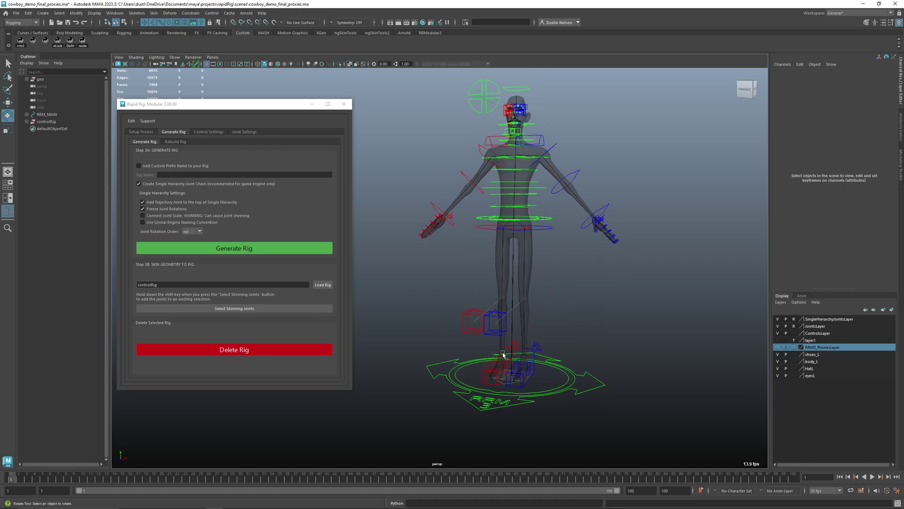
- Clear the loaded rig name and load controlRig again from its main control
double_click(189, 284)
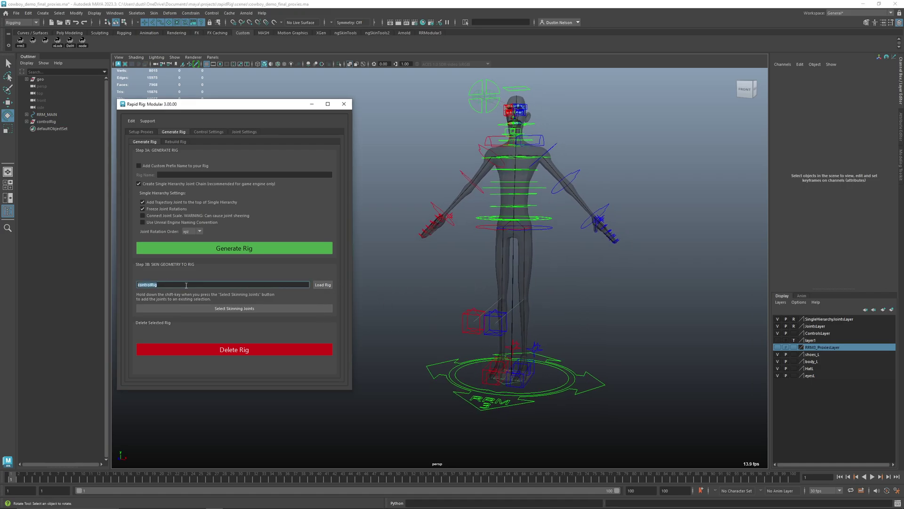
key(BackSpace)
click(375, 321)
click(604, 384)
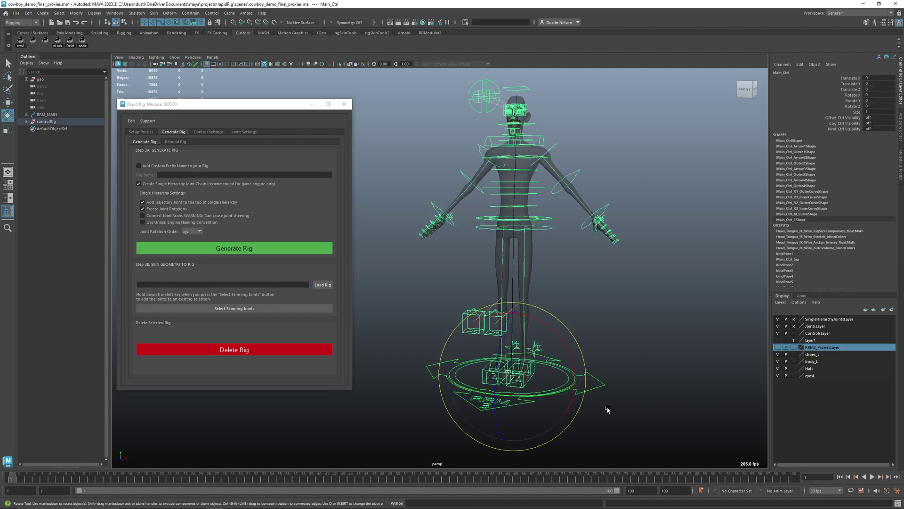
click(314, 284)
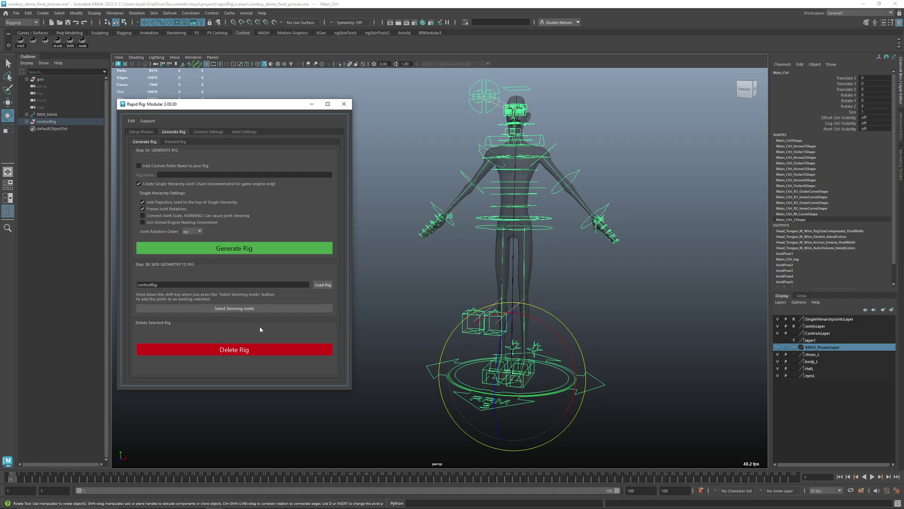
- Select the character's body mesh in the viewport and reveal it in the Outliner
click(439, 306)
click(532, 257)
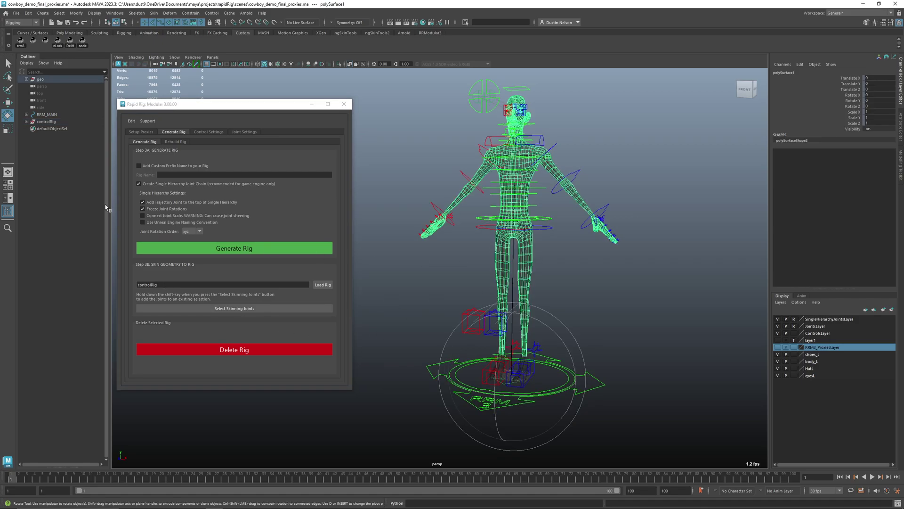
key(f)
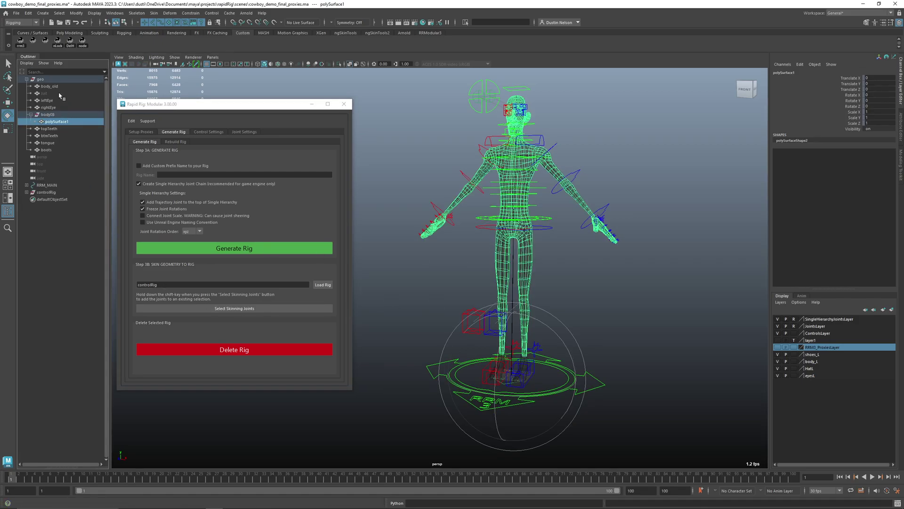
- Select the topTeeth, btmTeeth, tongue and boots meshes inside the geo group
ctrl+click(55, 87)
ctrl+click(55, 101)
ctrl+click(57, 108)
ctrl+drag(63, 129, 63, 150)
click(65, 122)
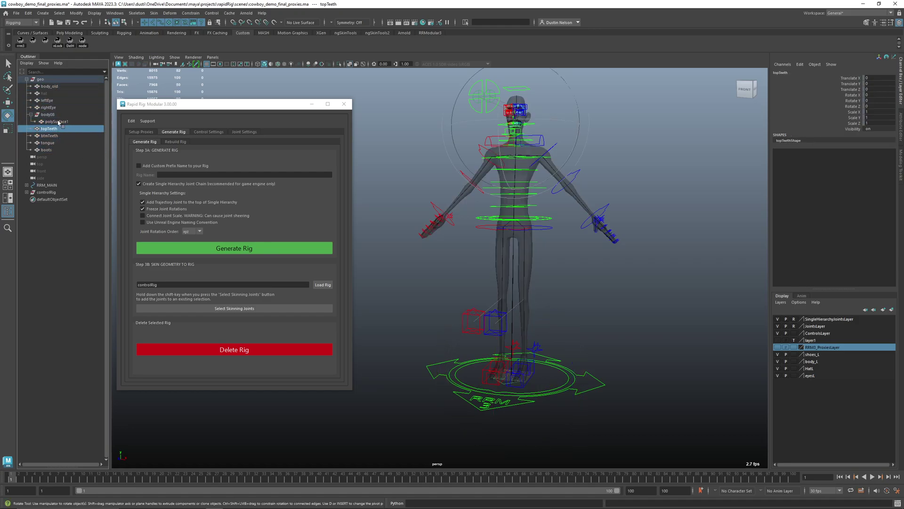
drag(59, 128, 59, 150)
- Select only the rig's Single Hierarchy Joints for skinning, then undo back to the geometry selection
click(279, 310)
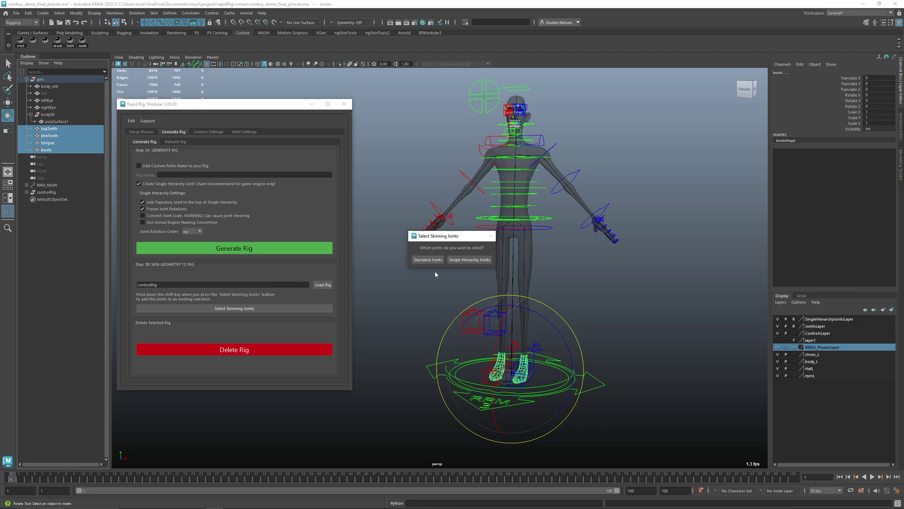
click(472, 259)
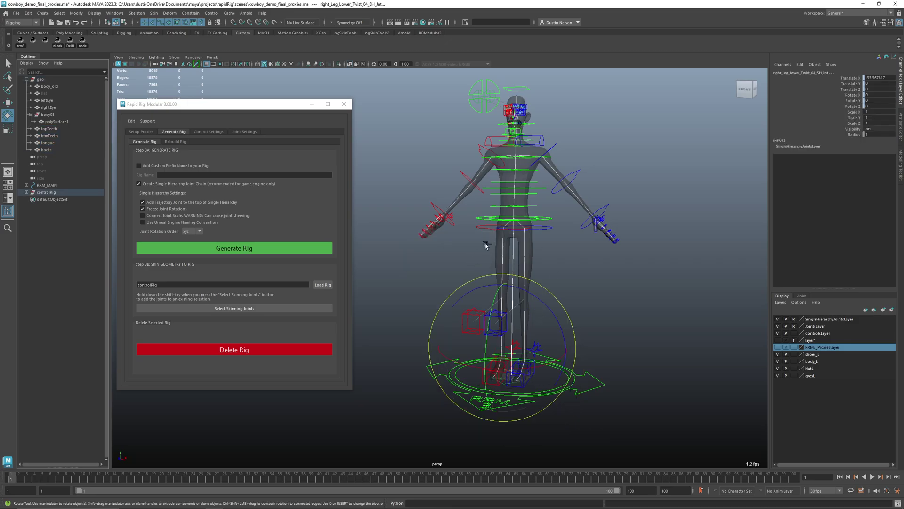
alt+drag(531, 248, 516, 286)
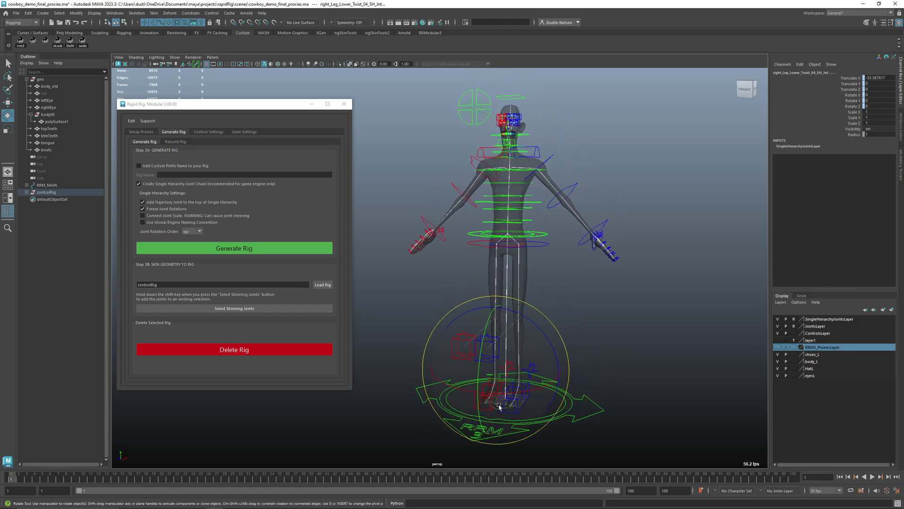
key(ctrl+z)
key(ctrl+z)
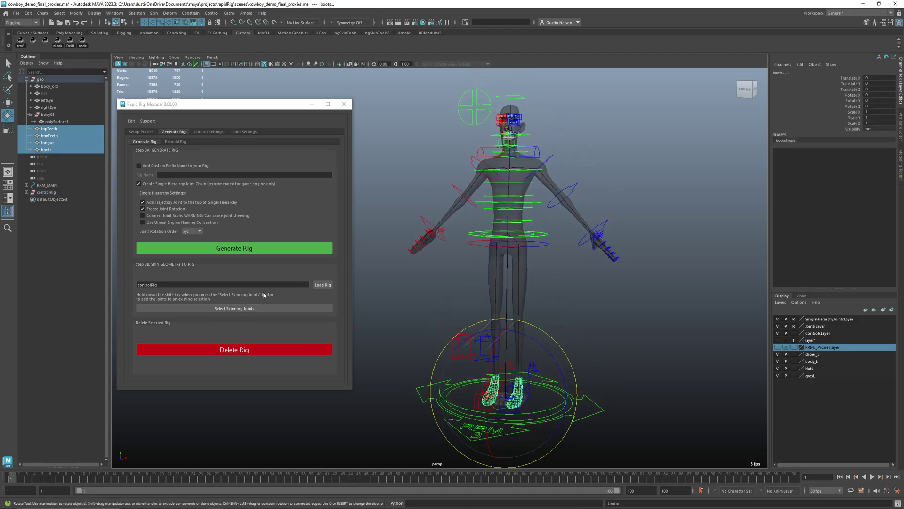
- Add the rig's Single Hierarchy Joints to the current geometry selection
click(244, 310)
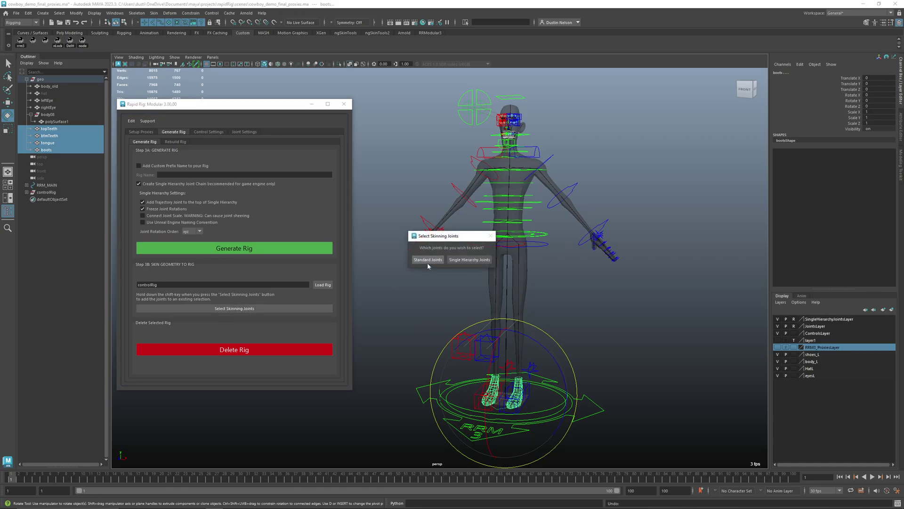
click(461, 260)
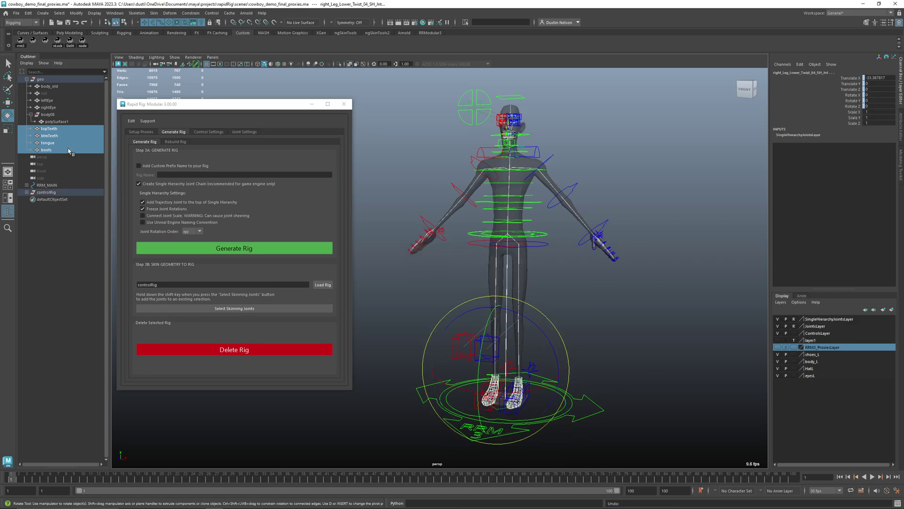
- Move polySurface1 out of its subgroup directly into the geo group and delete the emptied subgroup
click(63, 122)
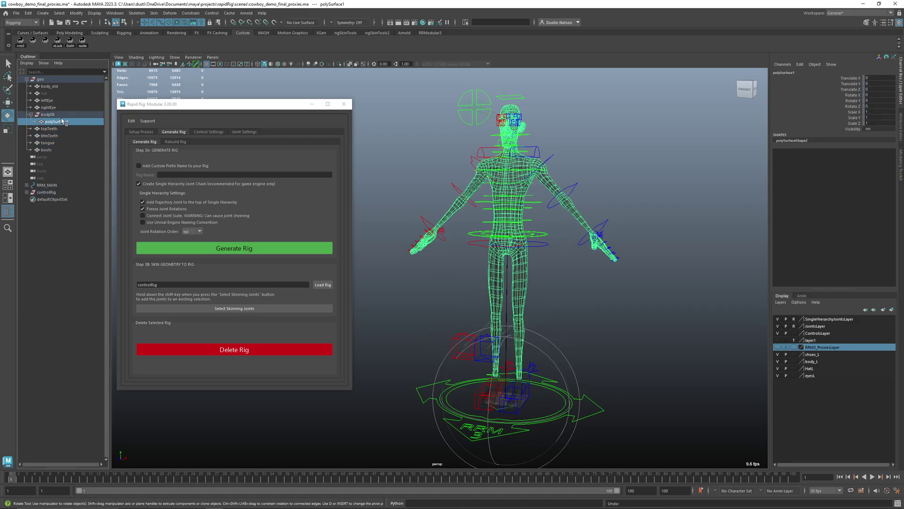
key(shift+p)
key(ctrl+z)
middle_drag(57, 79, 57, 80)
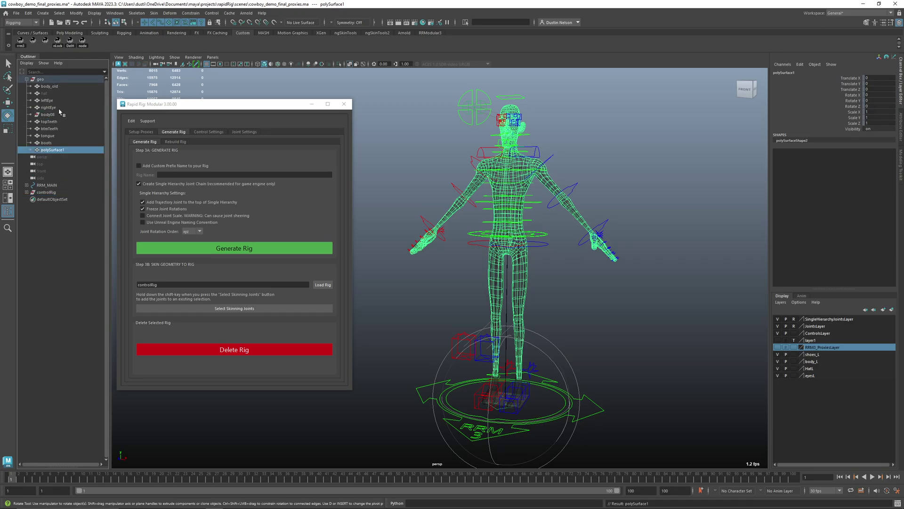
click(58, 113)
key(Delete)
- Rename polySurface1 as body and delete the body_old mesh
click(56, 142)
double_click(55, 143)
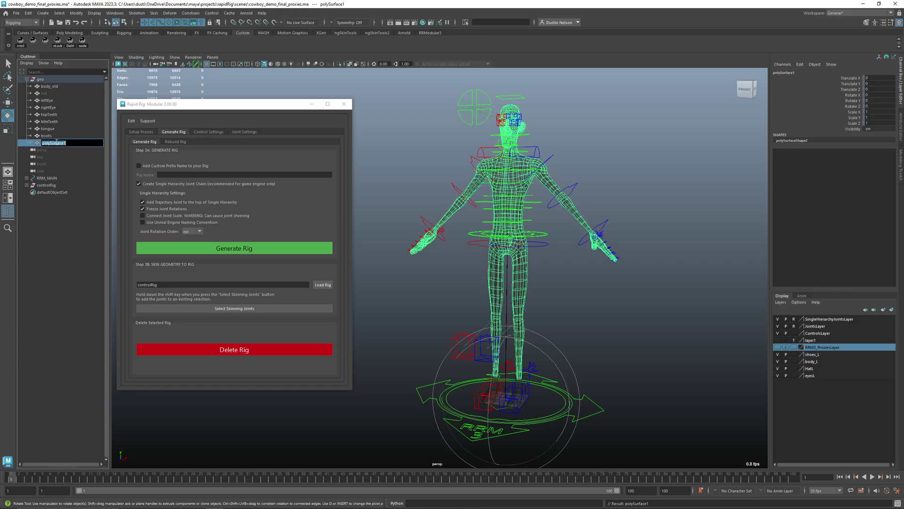
text(body)
key(Return)
click(54, 87)
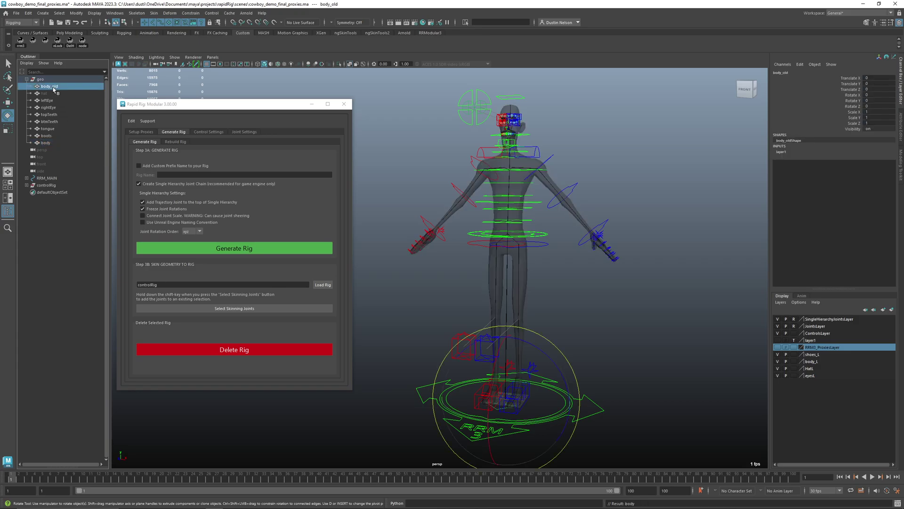
key(Delete)
- Select the geometry meshes from hat through body and add the rig's Single Hierarchy Joints to the selection
click(51, 93)
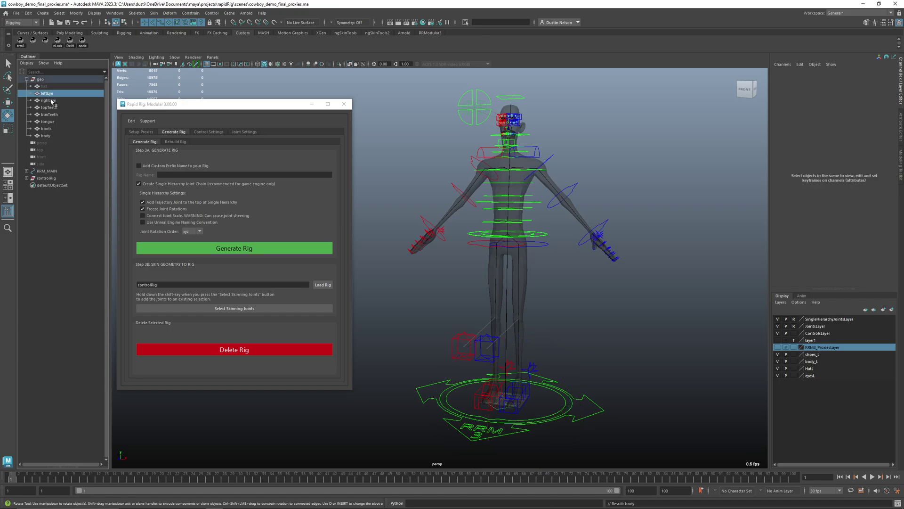
click(53, 87)
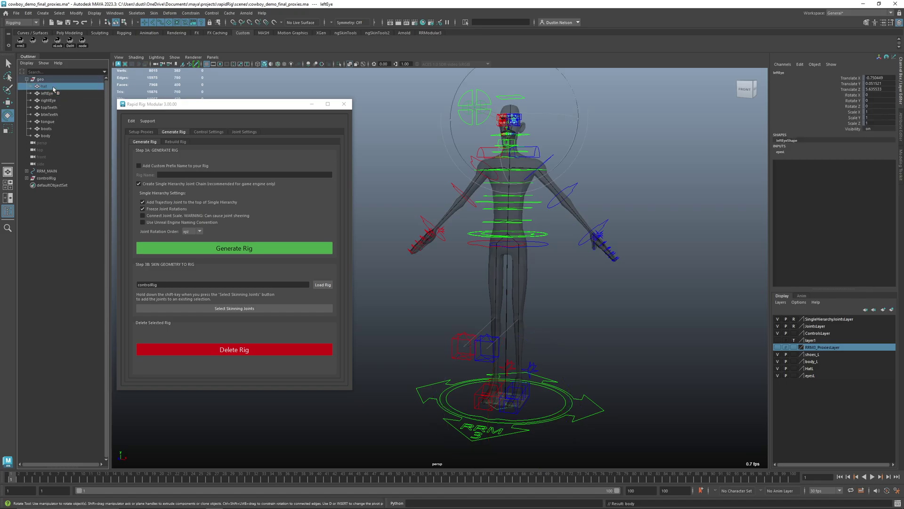
shift+click(57, 136)
click(245, 309)
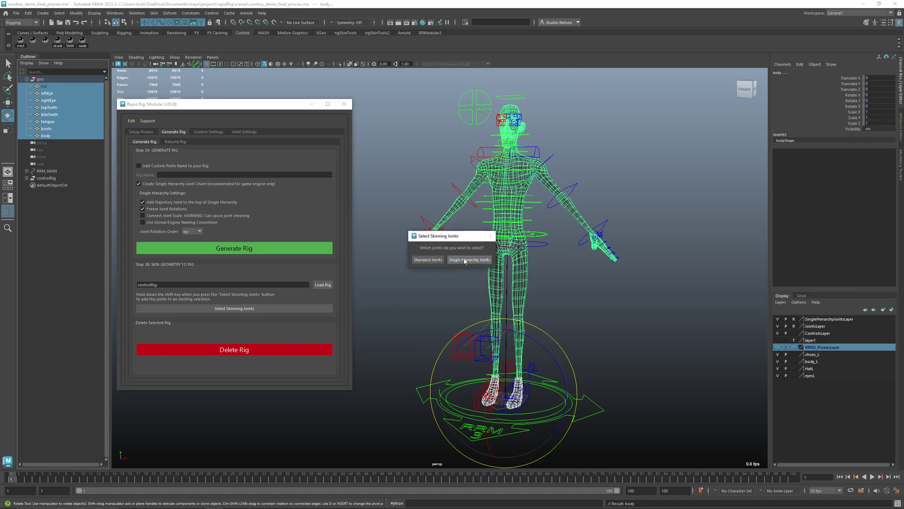
click(465, 260)
alt+middle_drag(441, 308, 426, 307)
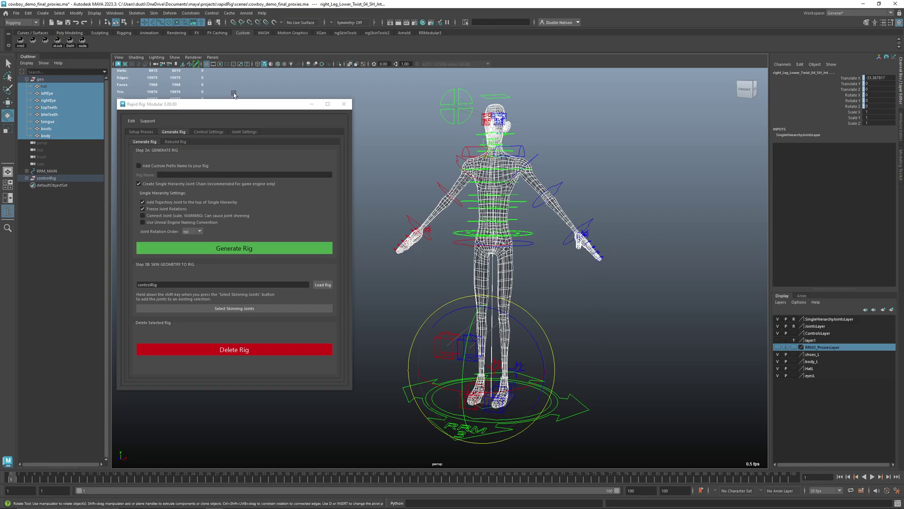
- Bind the selected meshes to the selected joints with Closest in hierarchy, max influences 6 and Remove unused influences off
click(154, 13)
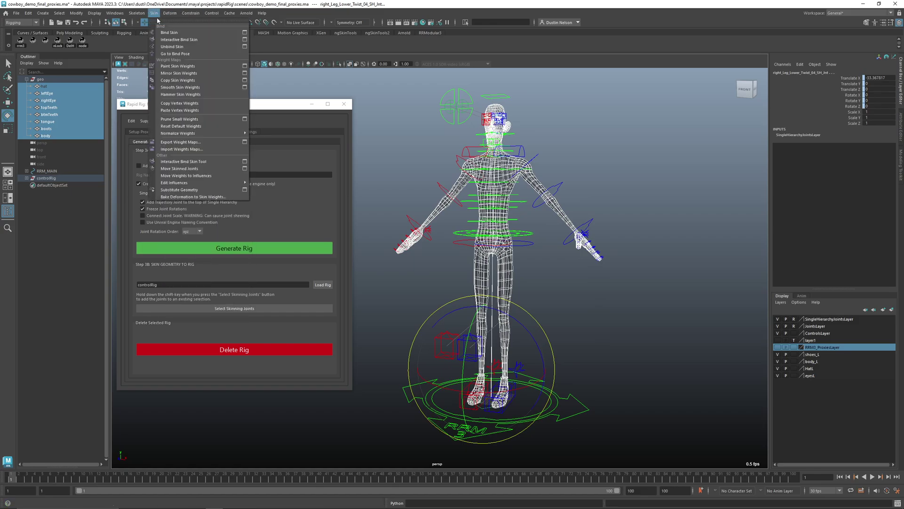
click(244, 32)
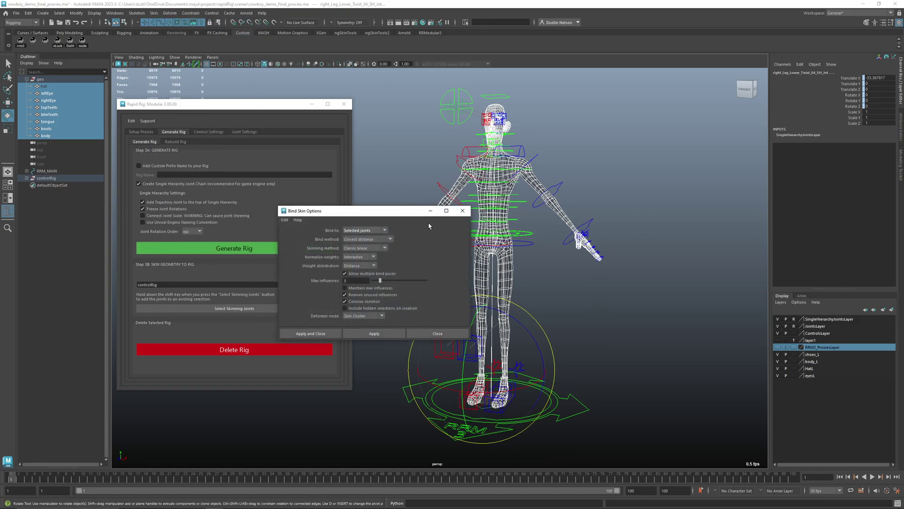
drag(393, 214, 322, 144)
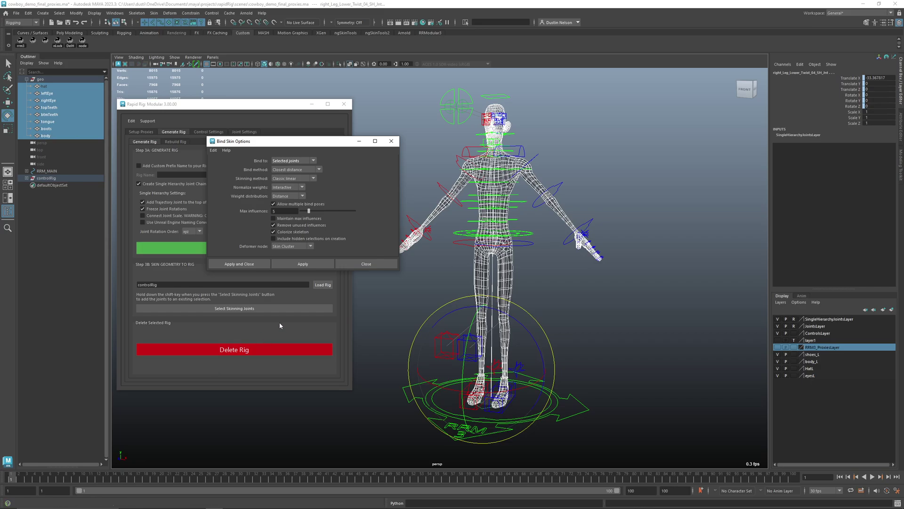
click(313, 170)
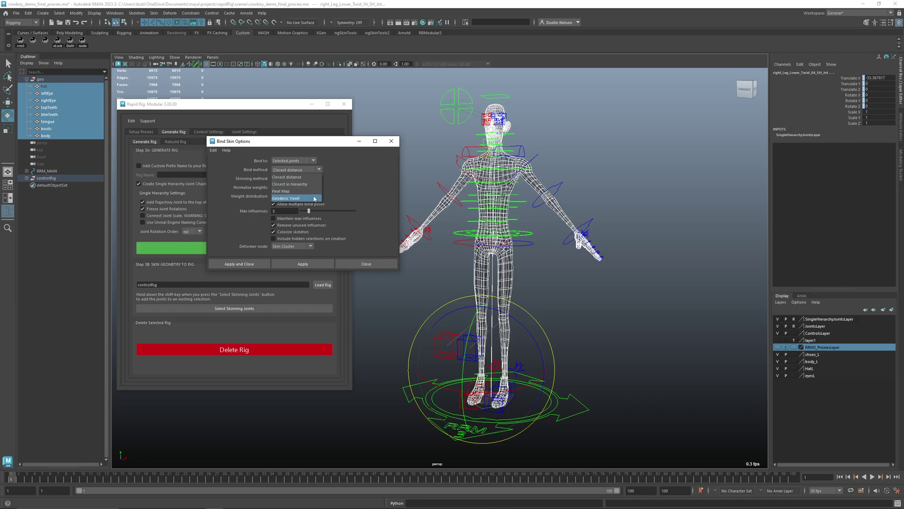
click(309, 185)
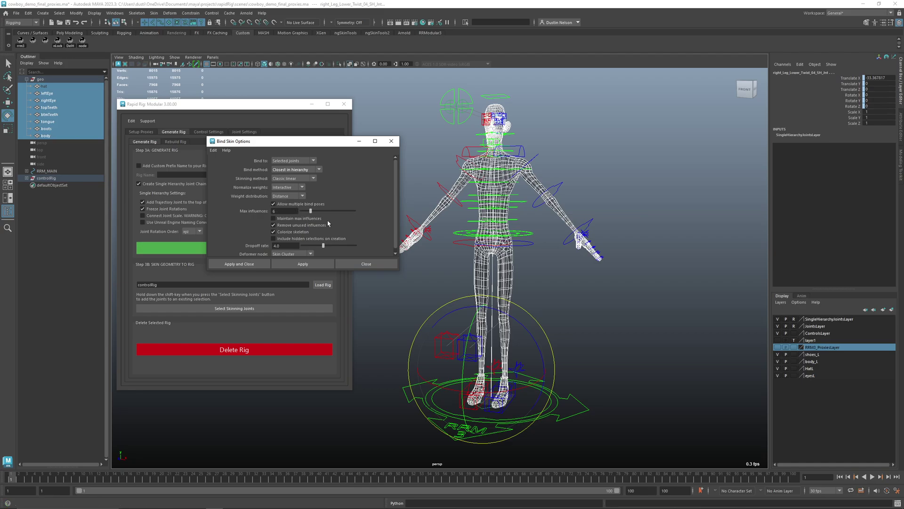
click(299, 226)
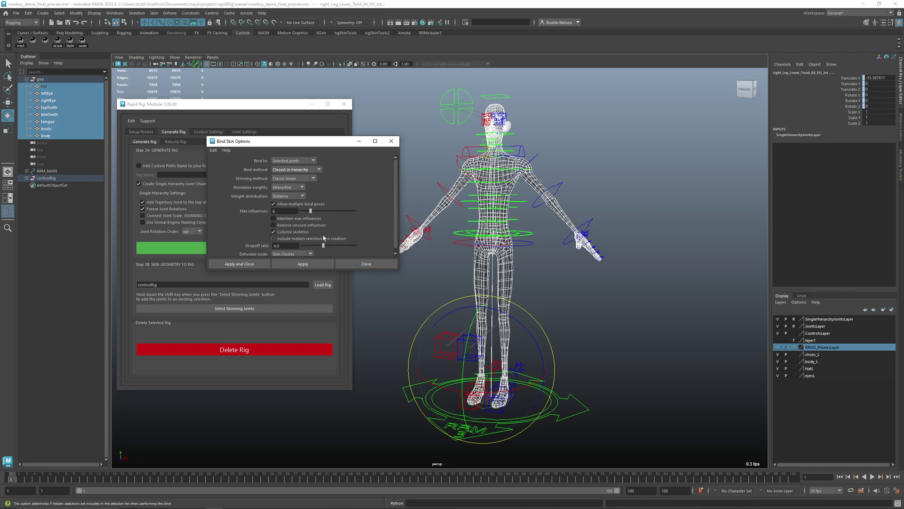
drag(401, 271, 405, 277)
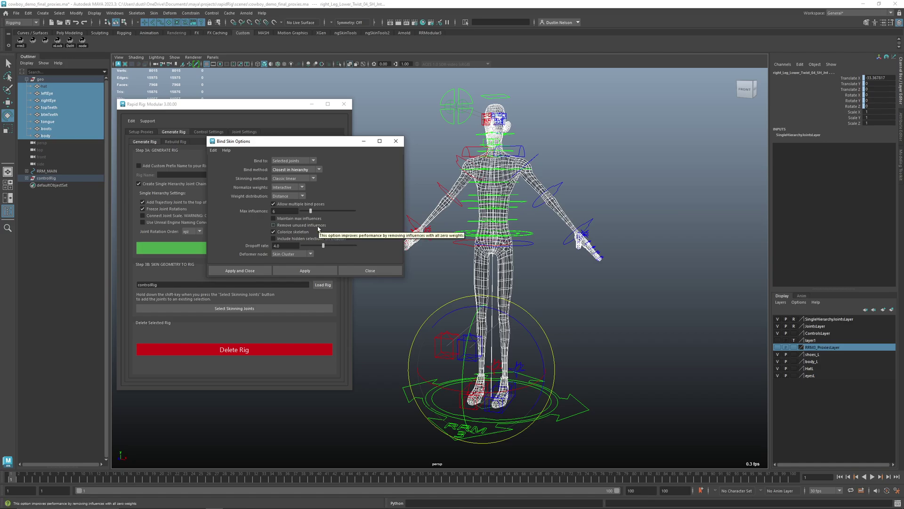
click(252, 272)
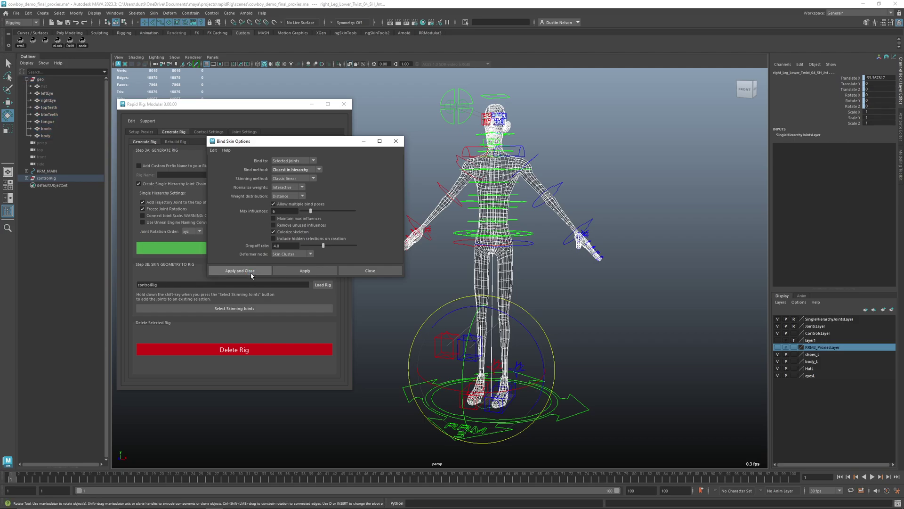
click(593, 272)
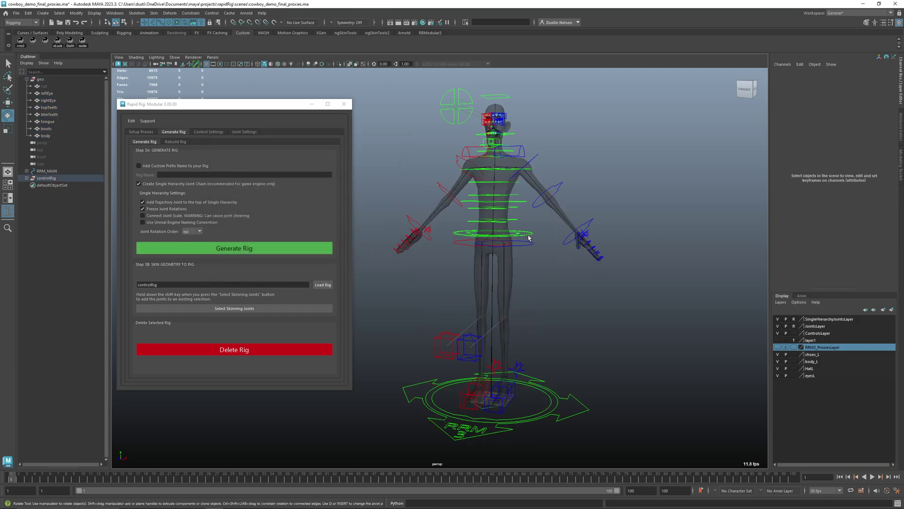
- Move the root control downwards to test the skin binding, then undo the move and clear the selection
click(514, 232)
key(w)
drag(515, 233, 469, 268)
key(ctrl+z)
key(ctrl+z)
key(ctrl+z)
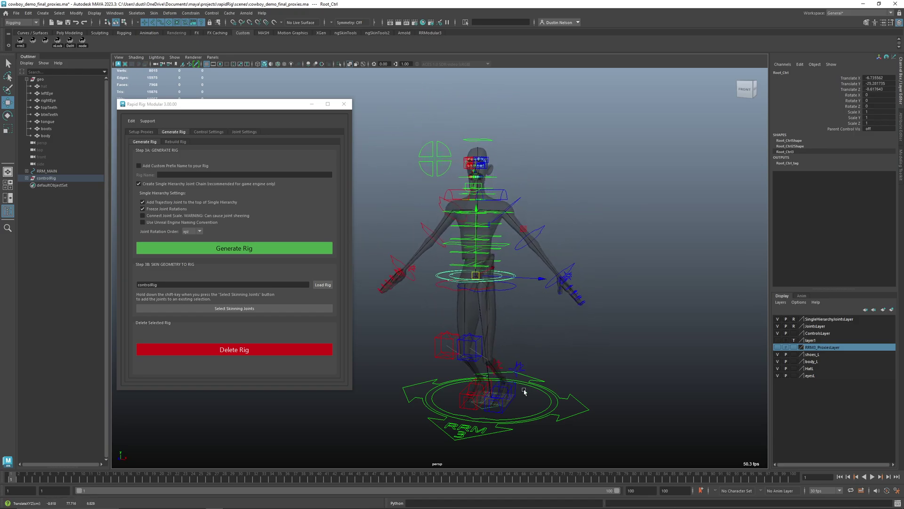
click(493, 357)
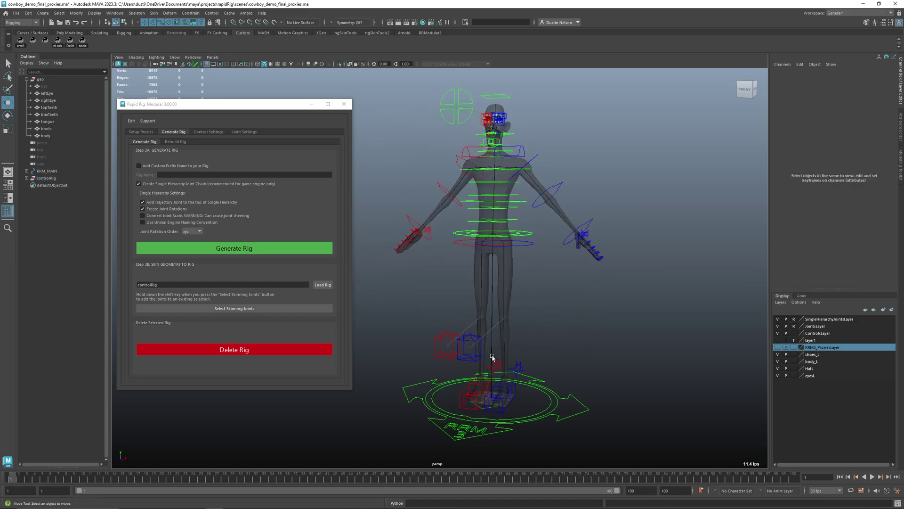
- Make the SingleHierarchyJointsLayer selectable and select the Trajectory joint in the viewport
click(794, 319)
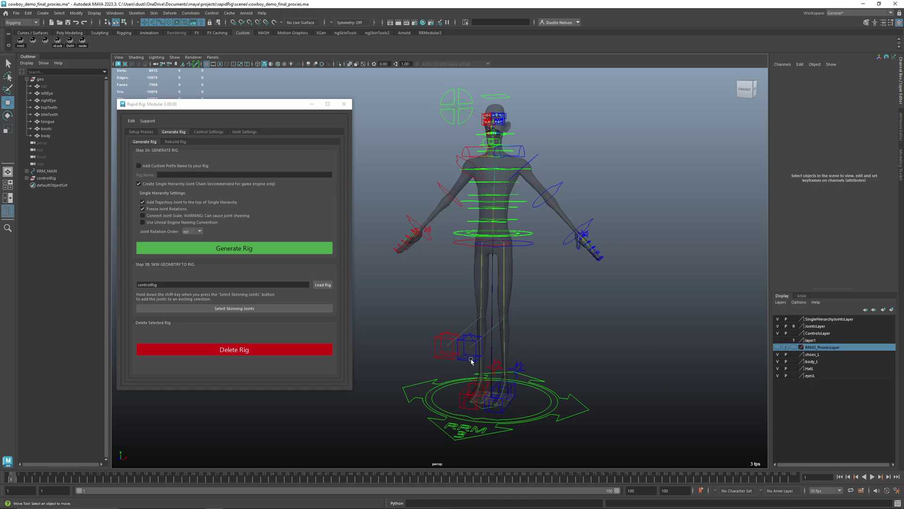
click(491, 352)
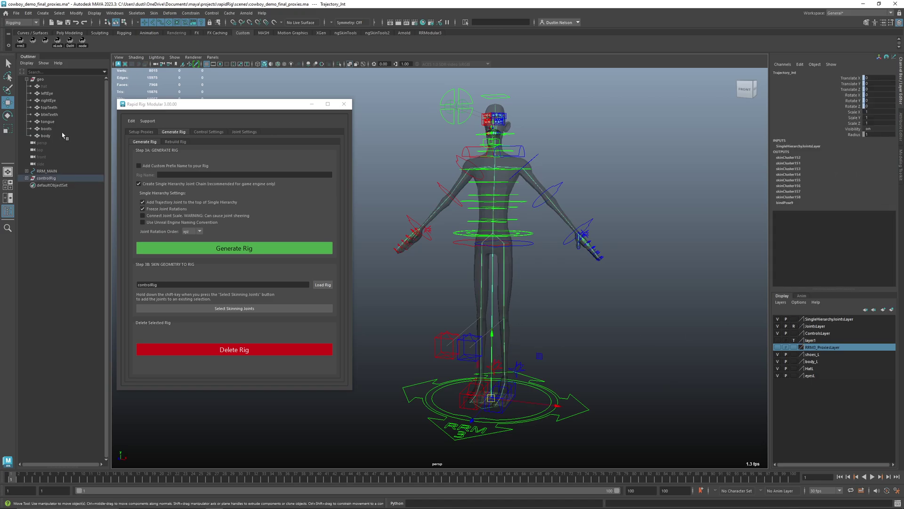
- Flood the Trajectory joint's skin weights with value 0 at opacity 1 on the meshes from leftEye through body
drag(66, 93, 53, 136)
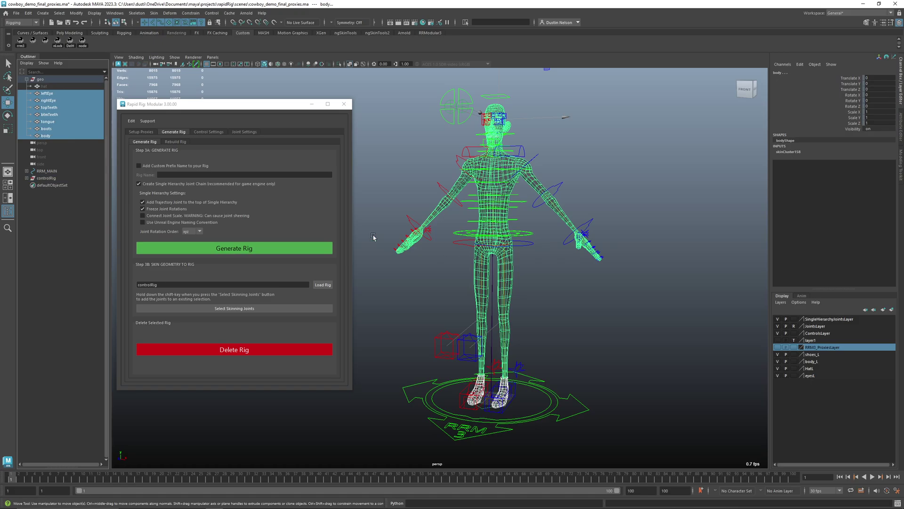
right_drag(512, 161, 450, 129)
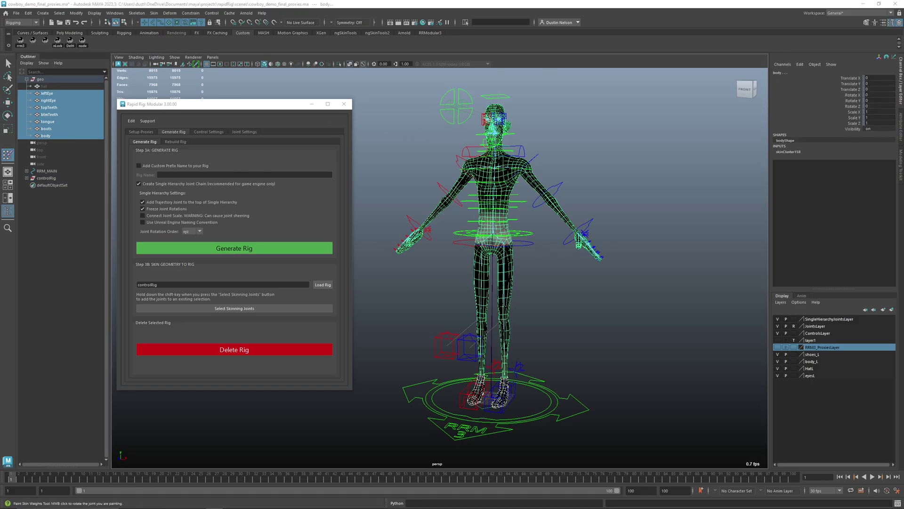
mouse_move(0, 96)
mouse_down()
mouse_move(150, 51)
mouse_move(141, 56)
mouse_up()
click(121, 114)
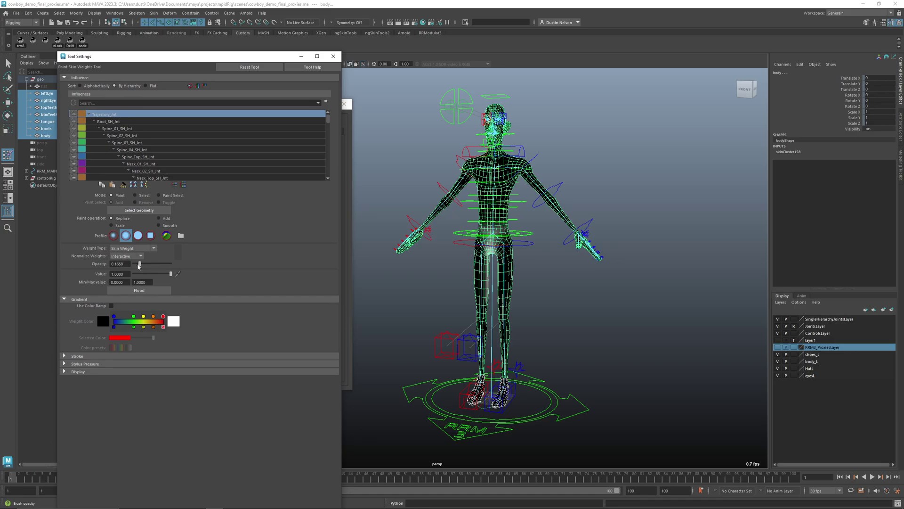
drag(143, 274, 103, 281)
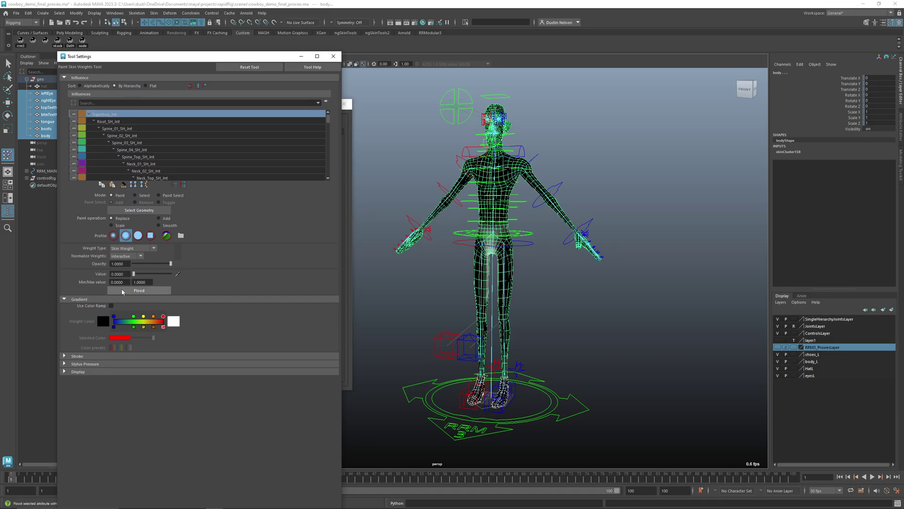
click(124, 291)
click(334, 56)
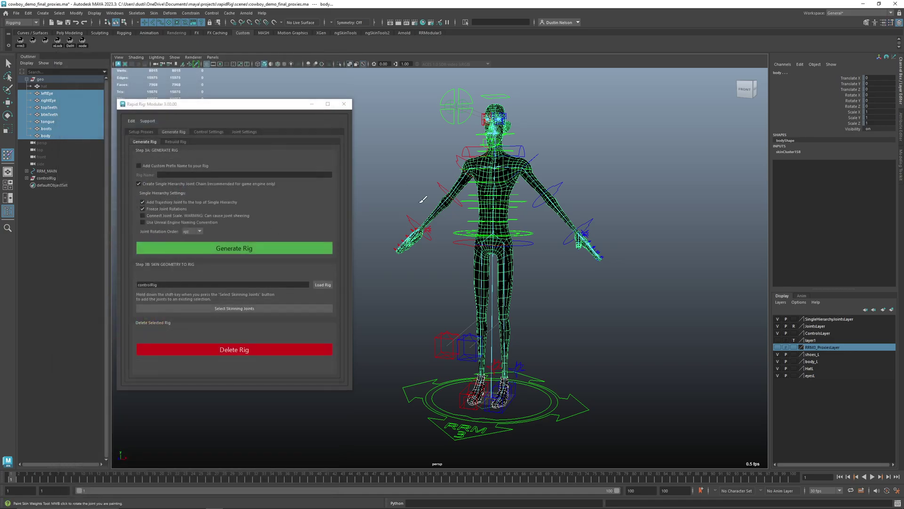
- Move the root control down and sideways to test how the body mesh deforms
key(w)
click(505, 241)
drag(478, 239, 428, 281)
alt+drag(427, 281, 452, 282)
alt+right_drag(452, 282, 457, 284)
alt+drag(456, 284, 498, 273)
- Correct the stretched hip vertices of the body mesh in vertex mode and return the mesh to object mode
key(q)
click(475, 263)
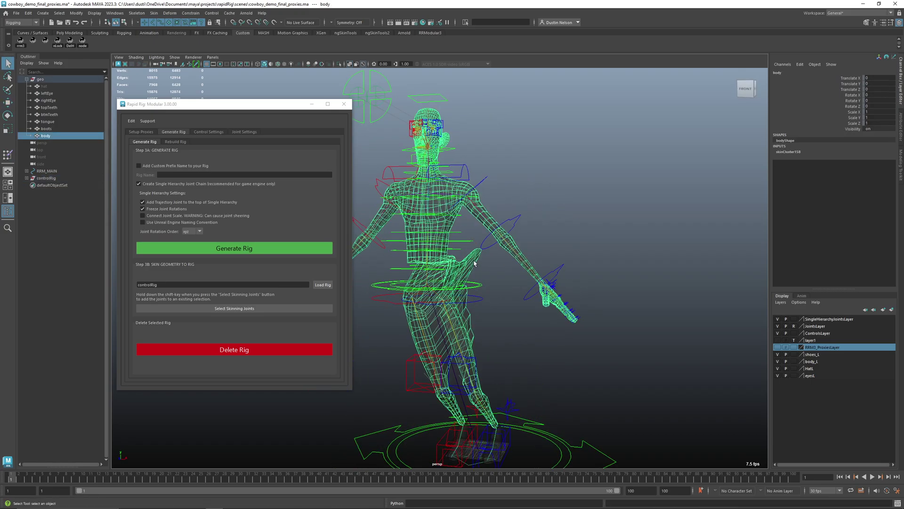
right_drag(475, 263, 432, 255)
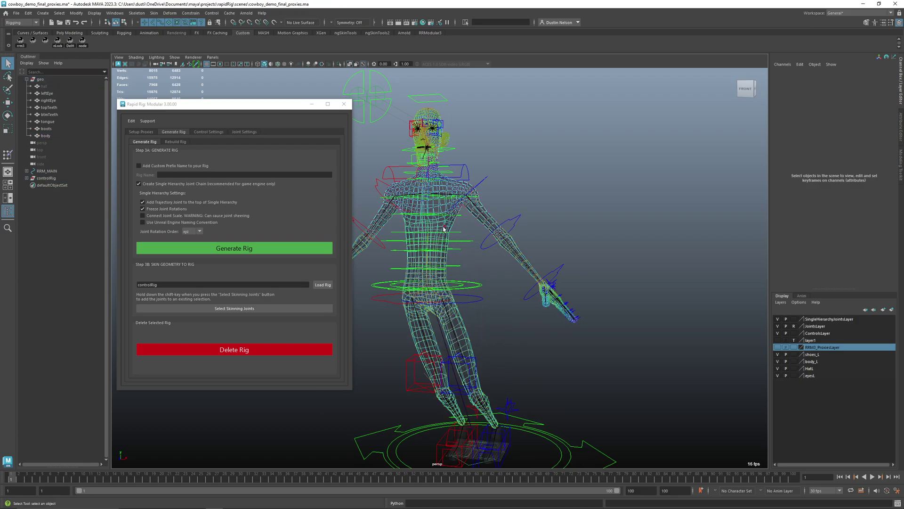
right_click(444, 262)
click(454, 246)
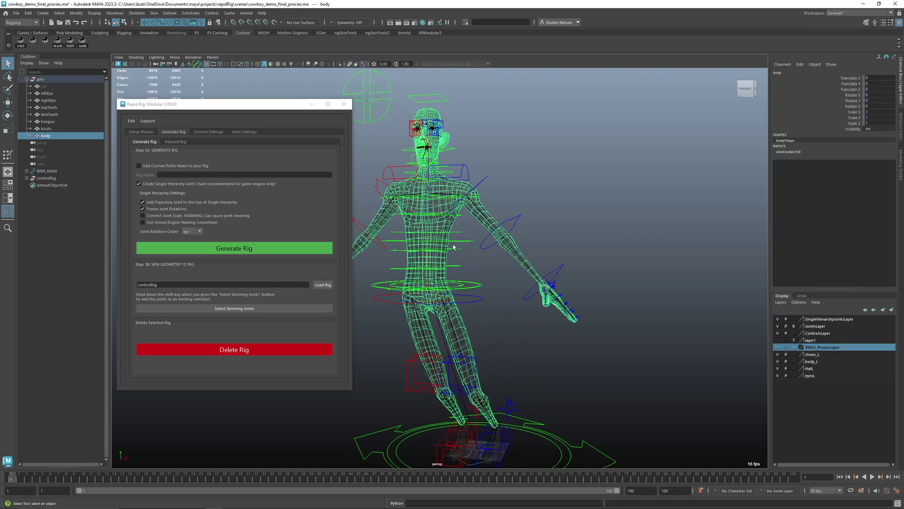
- Normalize the skin weights of the body mesh and clear the selection
click(154, 13)
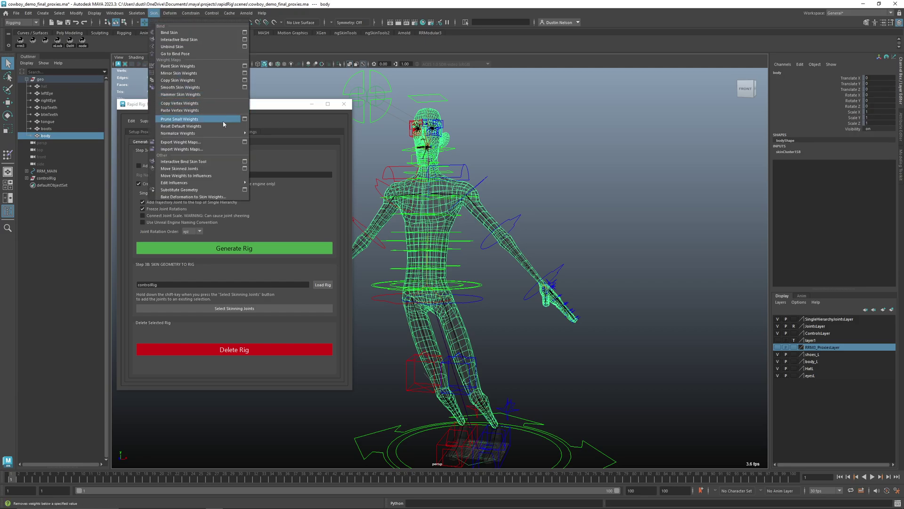
mouse_move(237, 134)
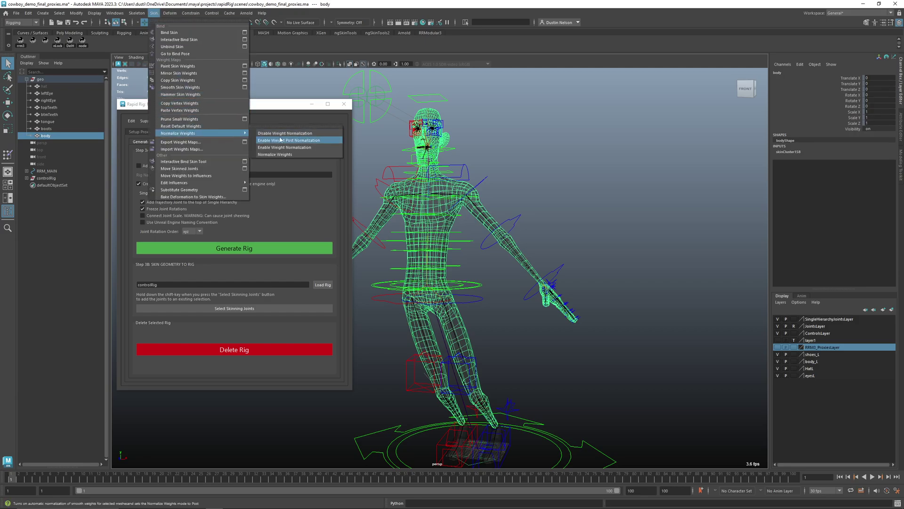
click(291, 155)
click(154, 13)
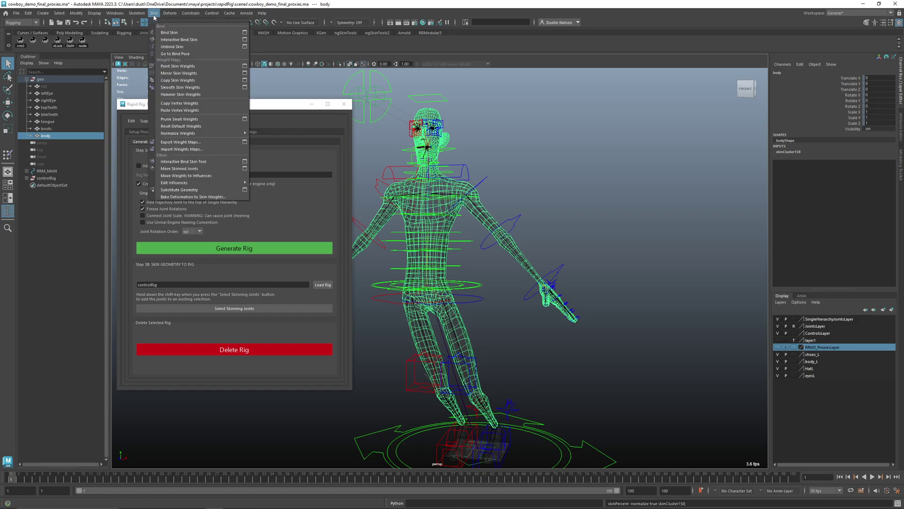
mouse_move(210, 133)
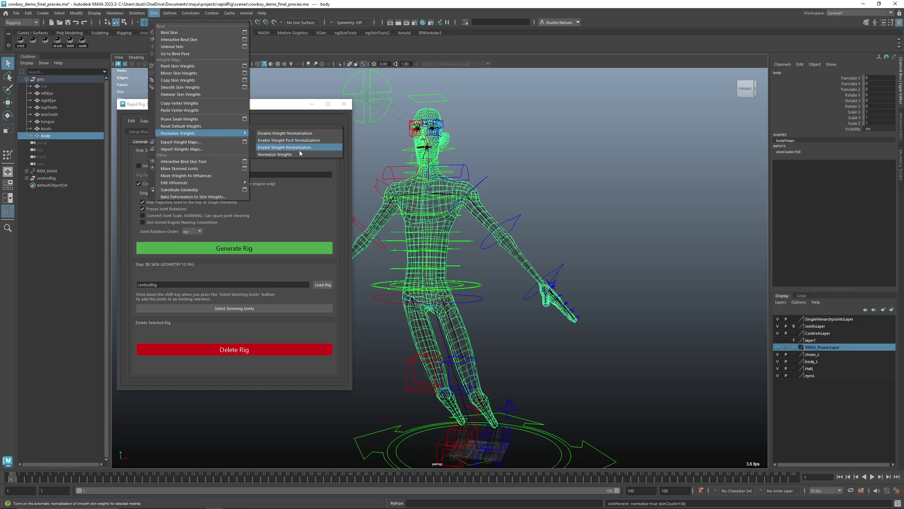
click(518, 187)
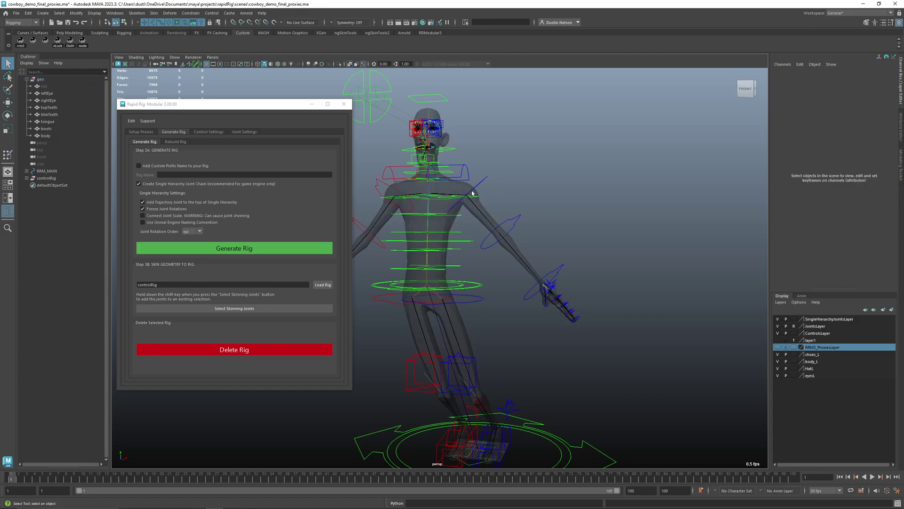
- Reselect the body mesh, run Normalize Weights on it once more and deselect it
click(472, 193)
click(154, 13)
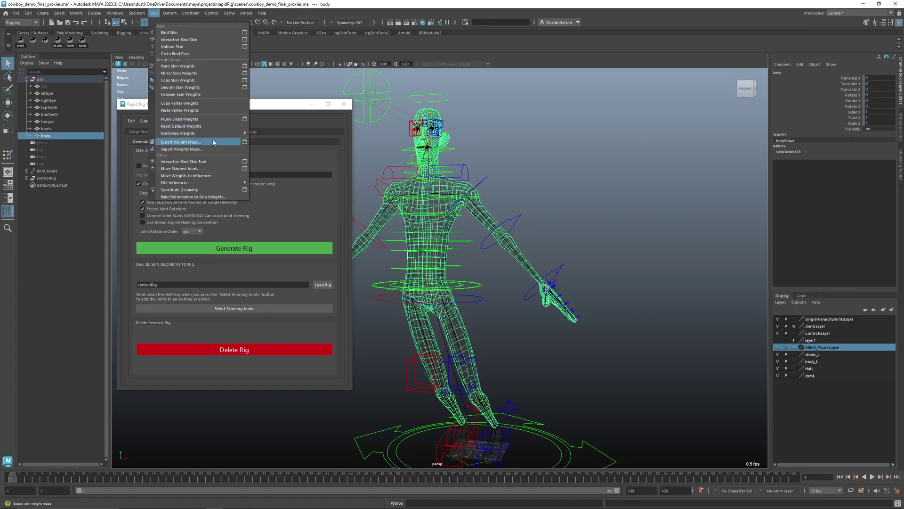
mouse_move(244, 134)
click(293, 154)
click(548, 172)
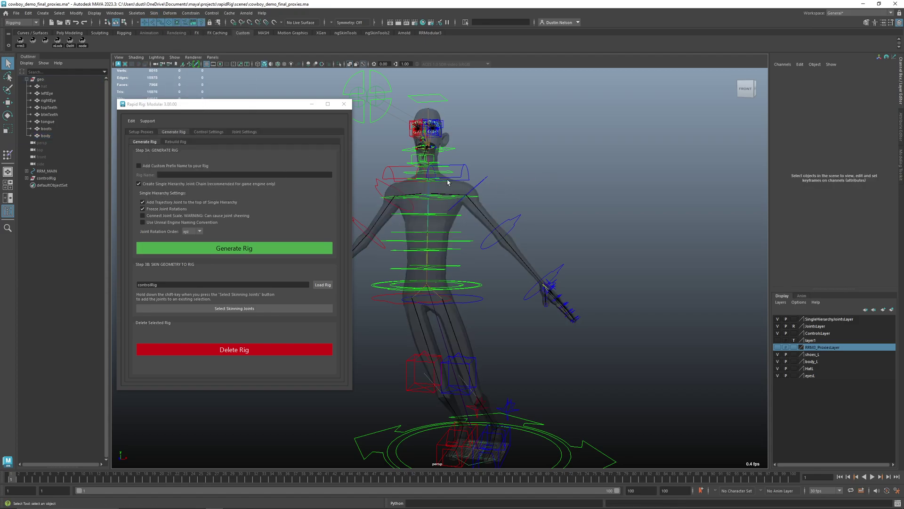
- Examine the skin cluster attributes of the body mesh, including its weight normalization setting
click(447, 183)
key(ctrl+a)
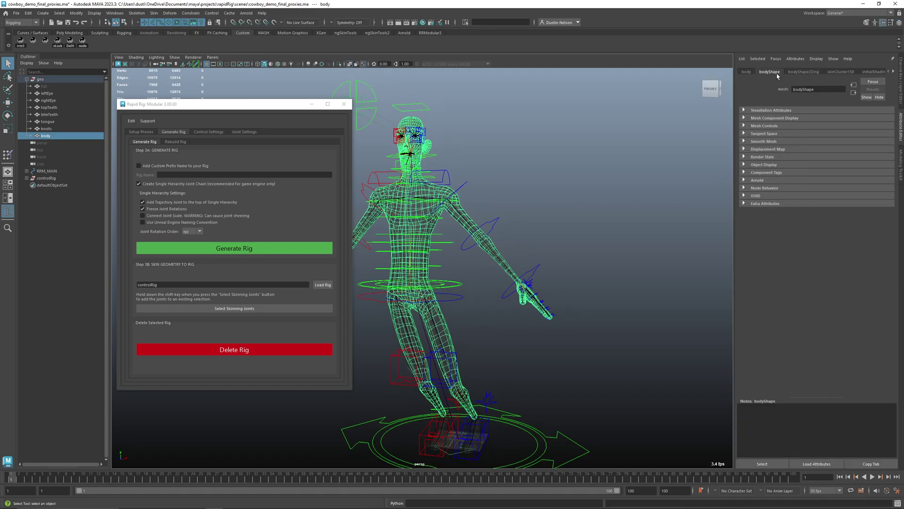
click(841, 72)
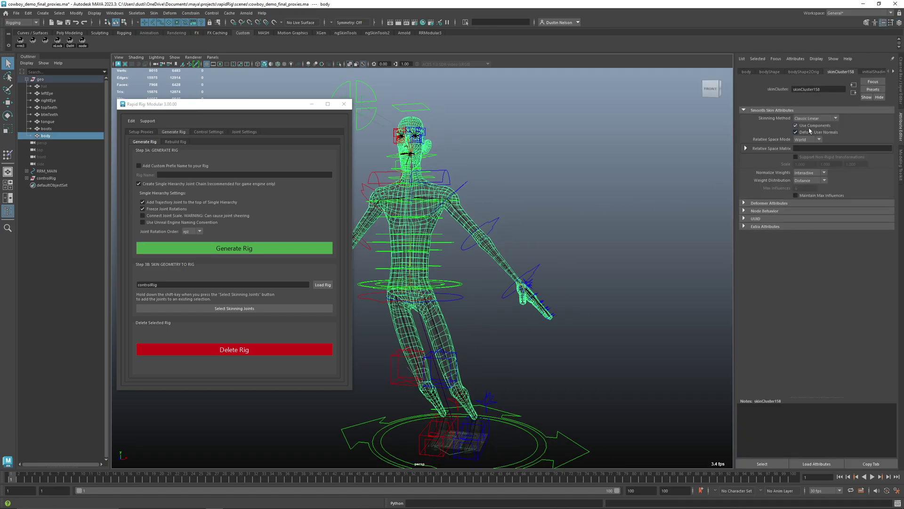
- Move the root control at the character's hips upward to straighten the legs and test the body mesh deformation
click(456, 284)
key(w)
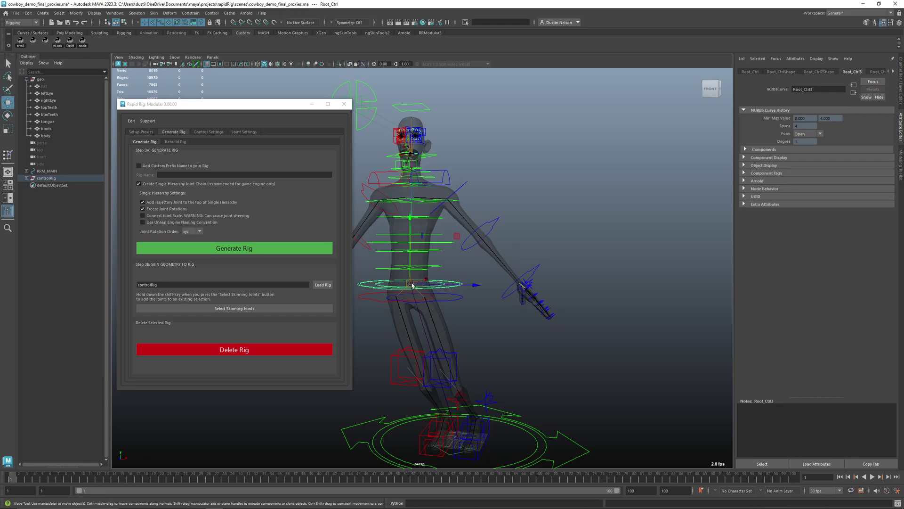
drag(410, 283, 460, 245)
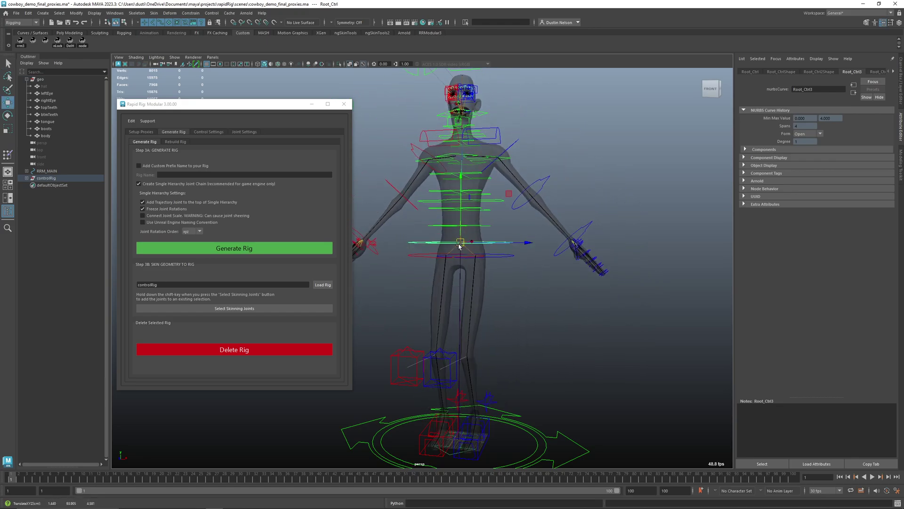
alt+middle_drag(511, 284, 537, 277)
alt+right_drag(537, 277, 518, 271)
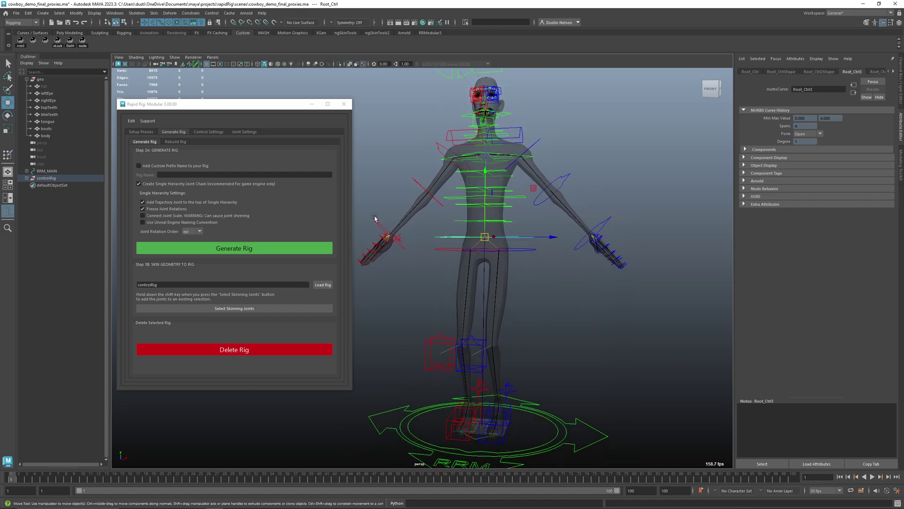
- Turn off X-Ray shading and lower the root control until the knees bend to check the mesh deformation
click(136, 57)
click(158, 130)
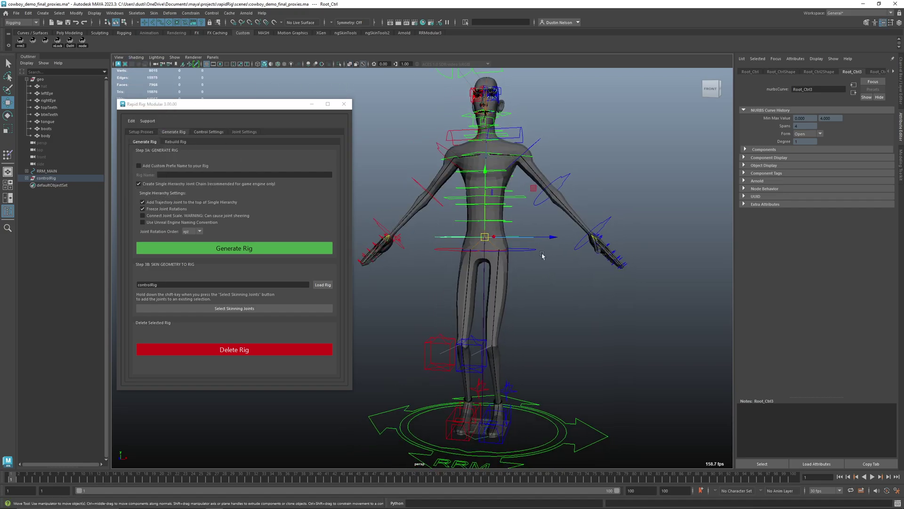
alt+right_drag(541, 257, 494, 250)
mouse_move(470, 244)
mouse_down()
mouse_move(476, 258)
mouse_move(488, 239)
mouse_move(482, 253)
mouse_up()
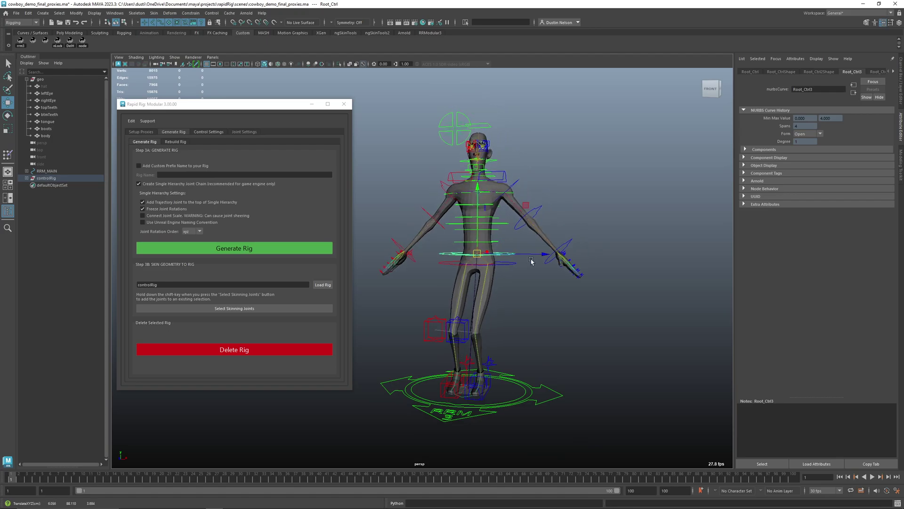
alt+drag(571, 265, 521, 280)
alt+right_drag(521, 281, 575, 284)
- Hide SingleHierarchyJointsLayer and JointsLayer, and move the root control back to a near-upright standing pose
key(ctrl+a)
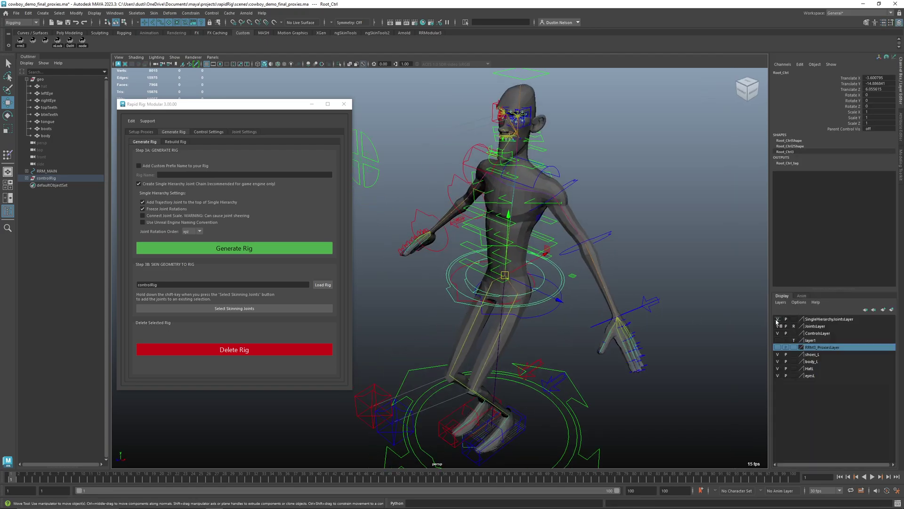
click(777, 320)
alt+drag(595, 288, 628, 256)
drag(518, 255, 516, 258)
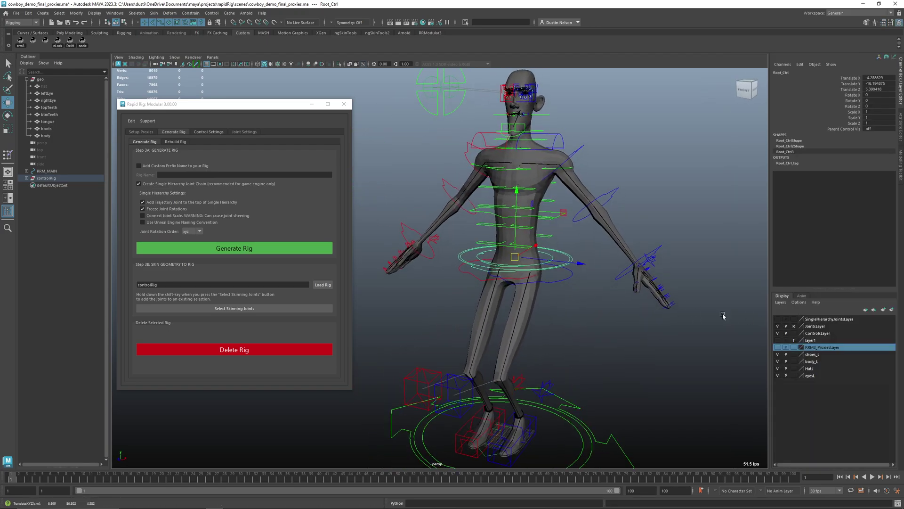
click(778, 326)
mouse_move(515, 256)
mouse_down()
mouse_move(487, 262)
mouse_move(527, 265)
mouse_up()
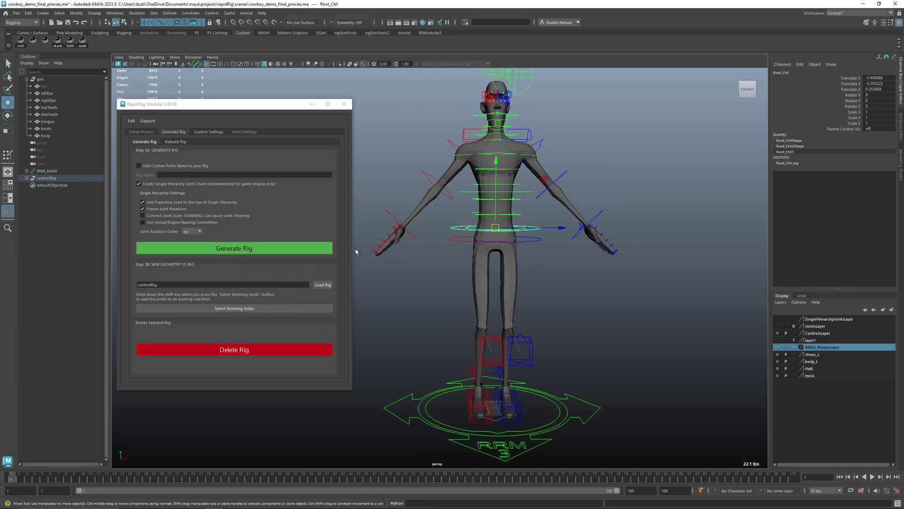
click(586, 415)
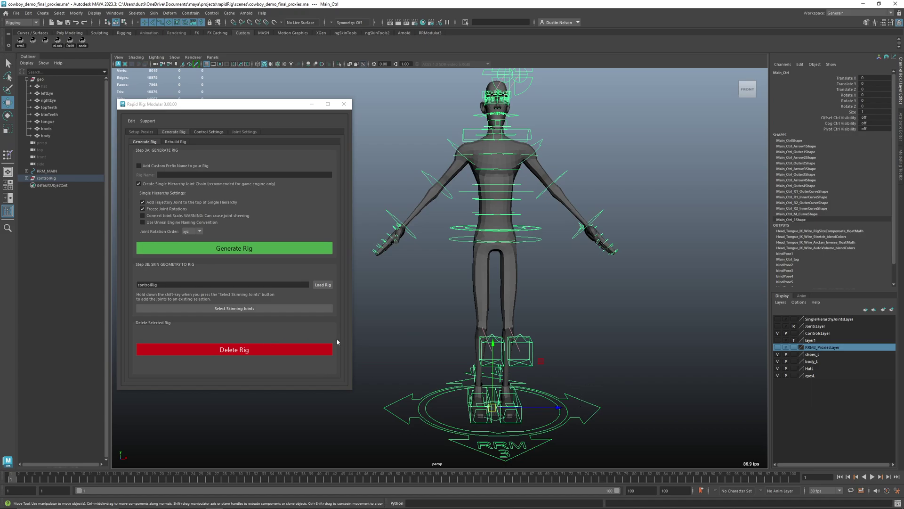
click(603, 314)
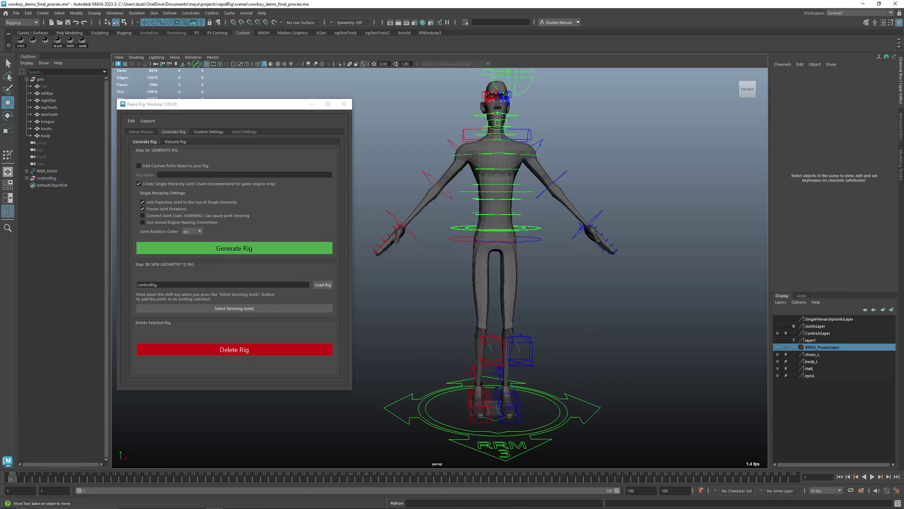